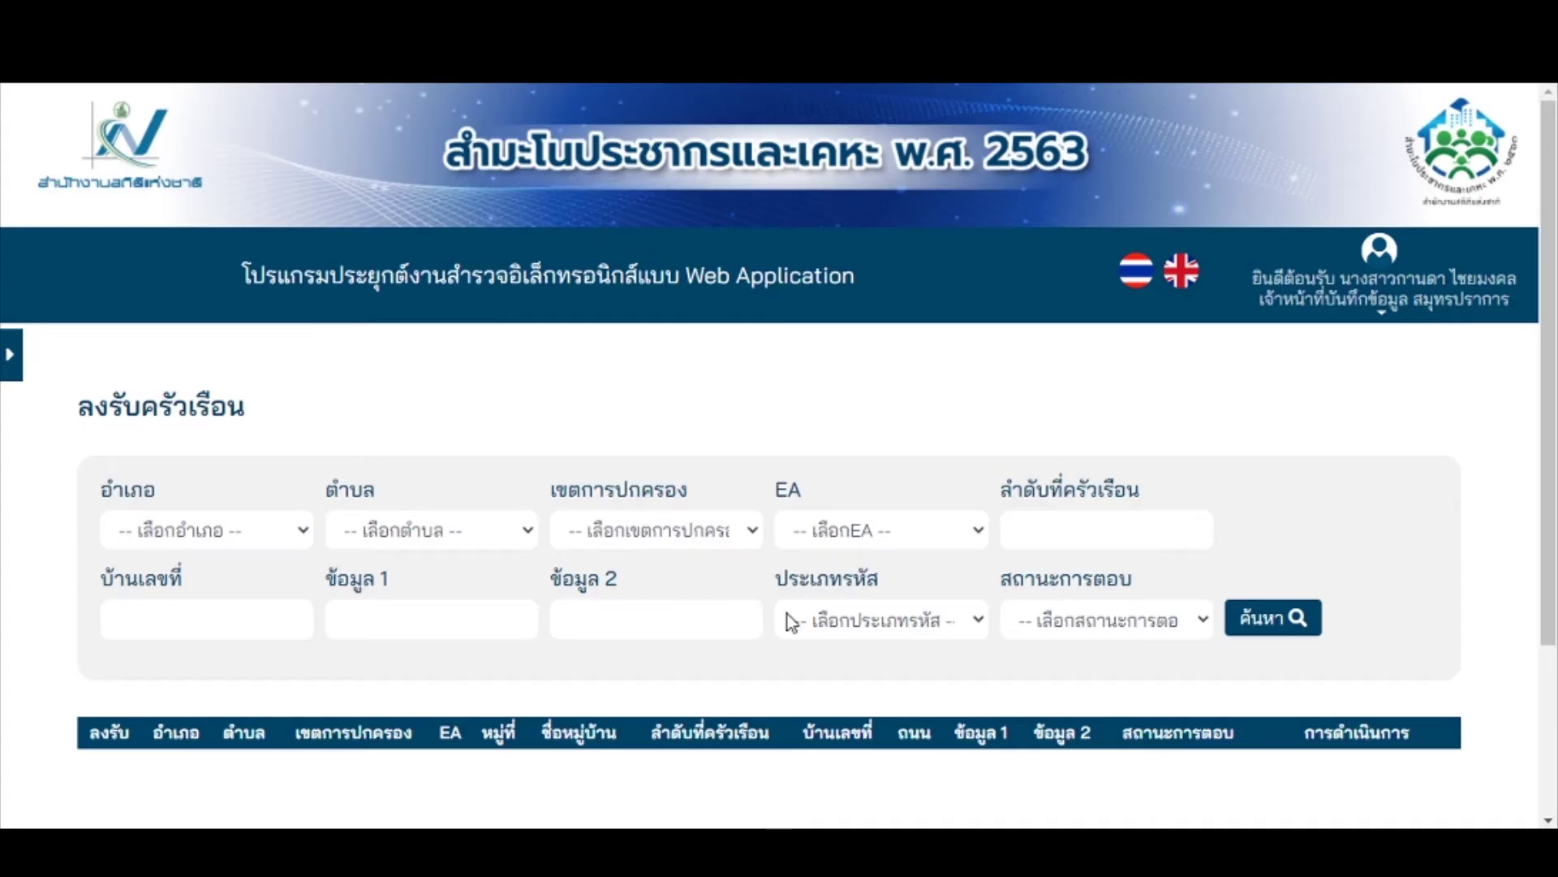
# Search the household list for code type D - อาคารสูง.
pyautogui.scroll(-3, 828, 519)
pyautogui.click(875, 399)
pyautogui.click(860, 446)
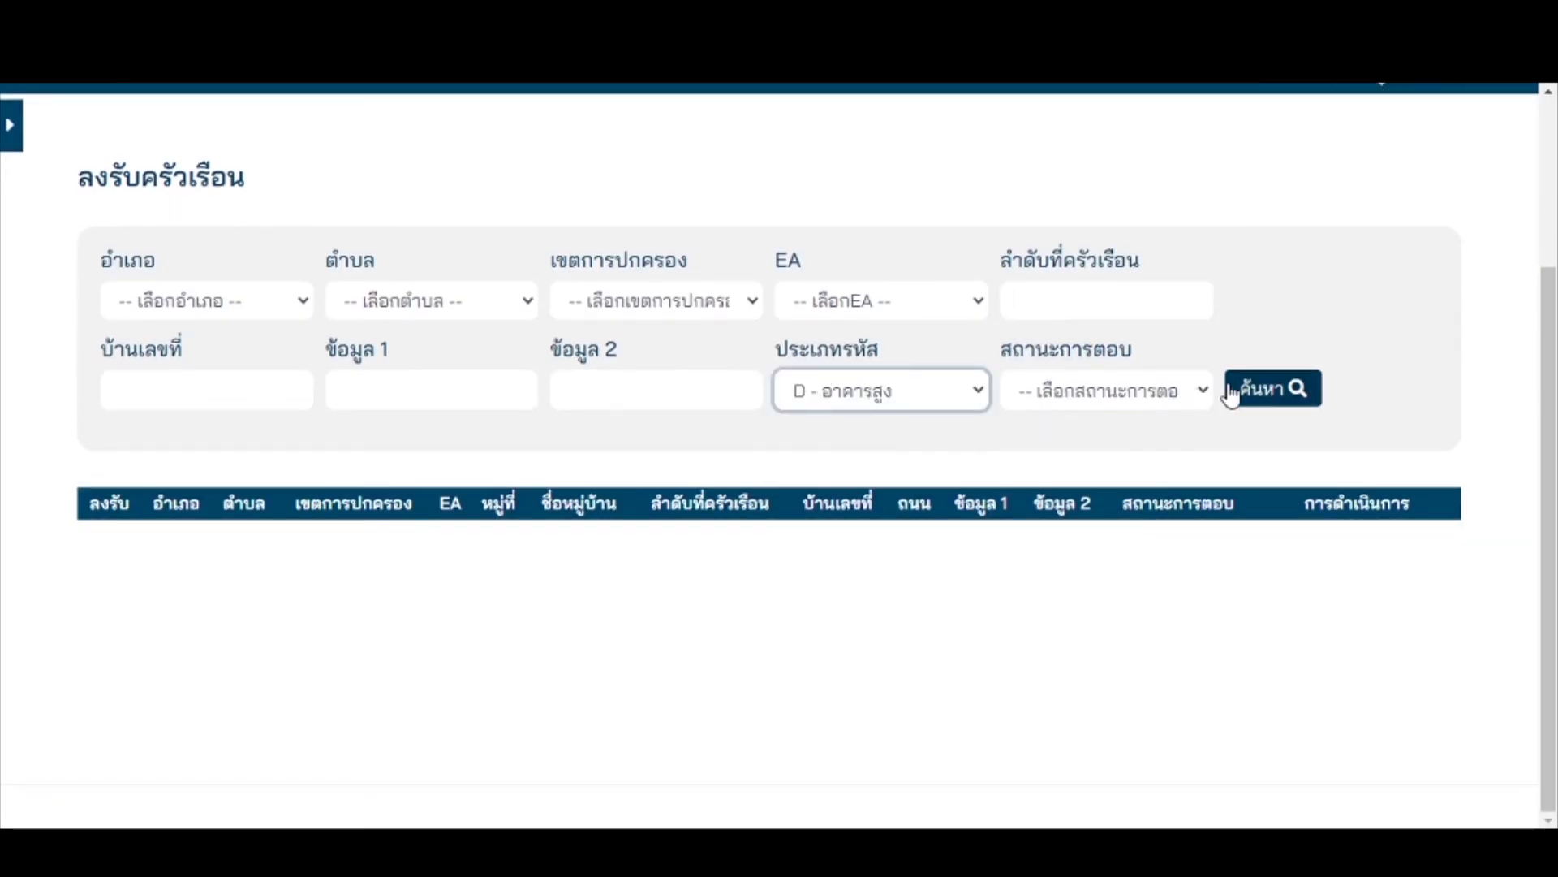
pyautogui.click(1258, 390)
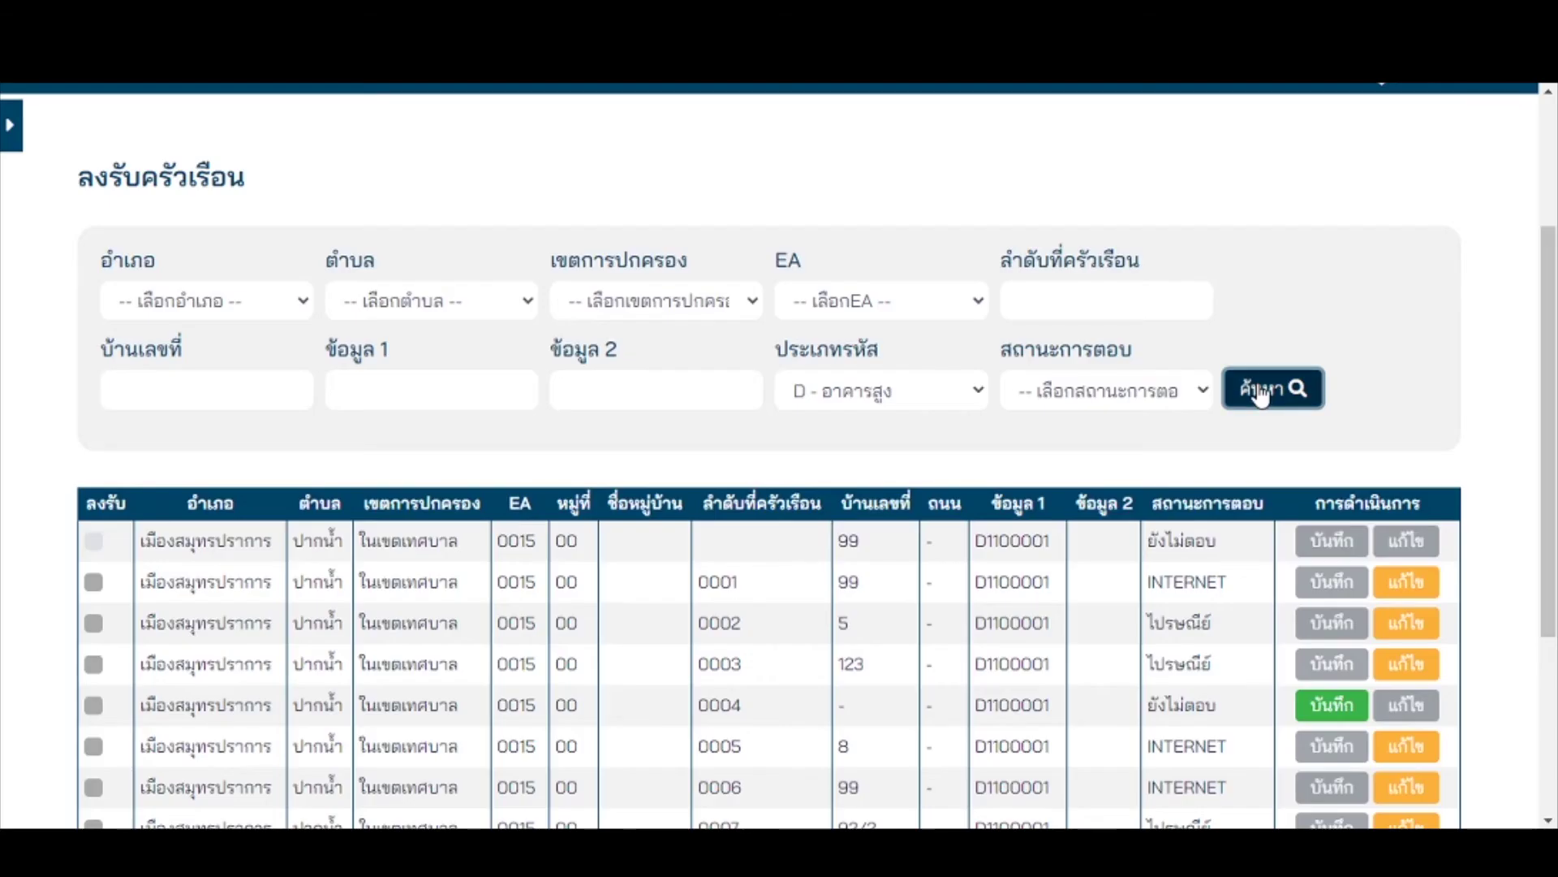
pyautogui.scroll(-1, 1249, 414)
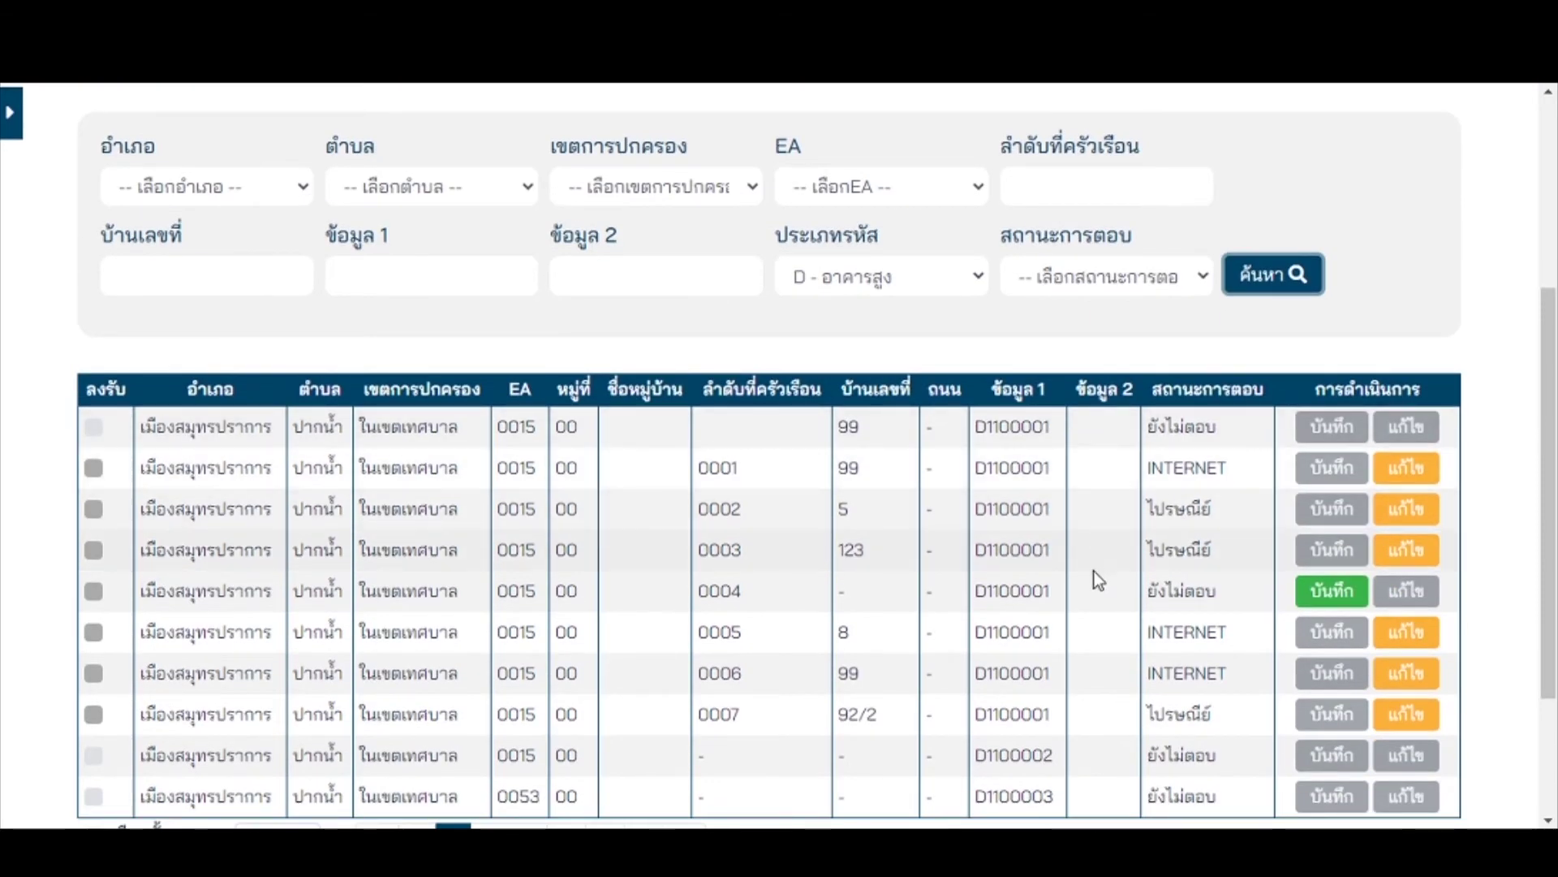
pyautogui.scroll(-1, 1078, 630)
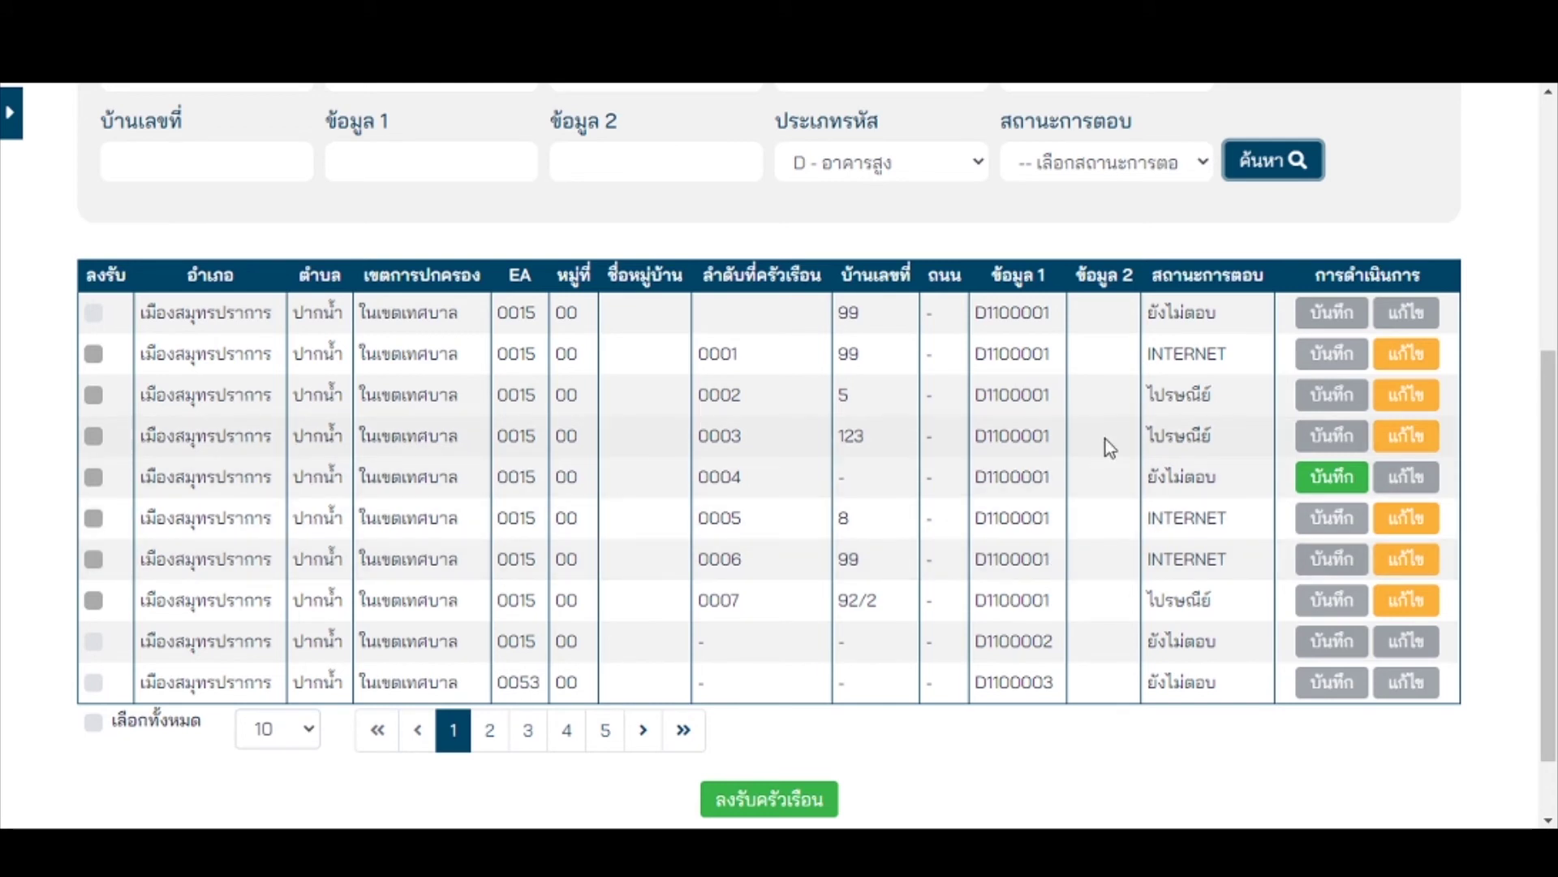
# Open the survey form of household 0003, house number 123, for editing.
pyautogui.click(1404, 438)
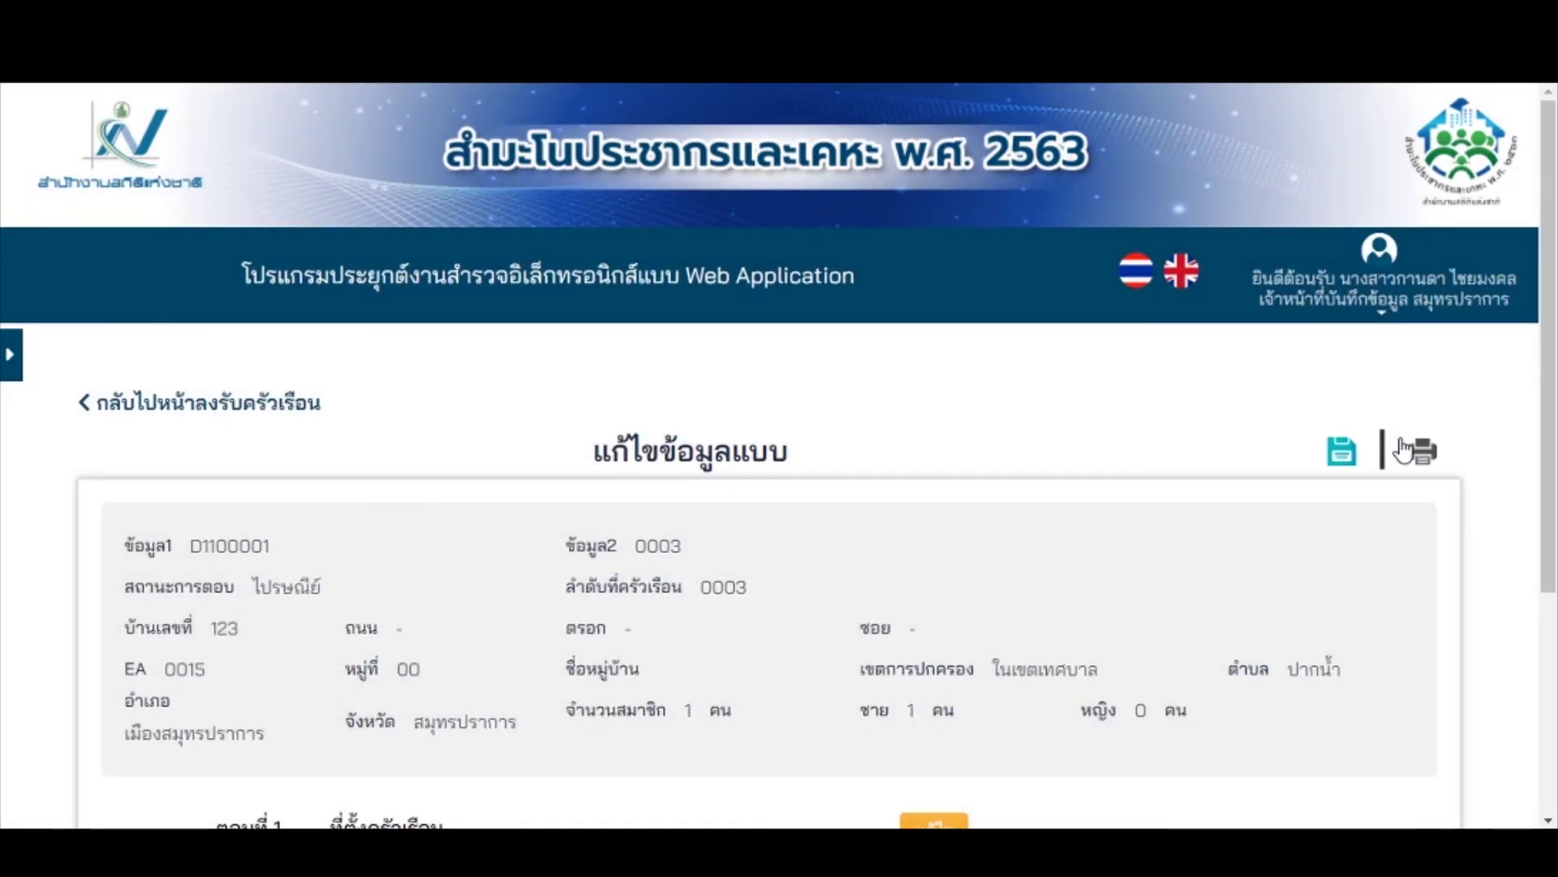
pyautogui.scroll(-3, 1189, 501)
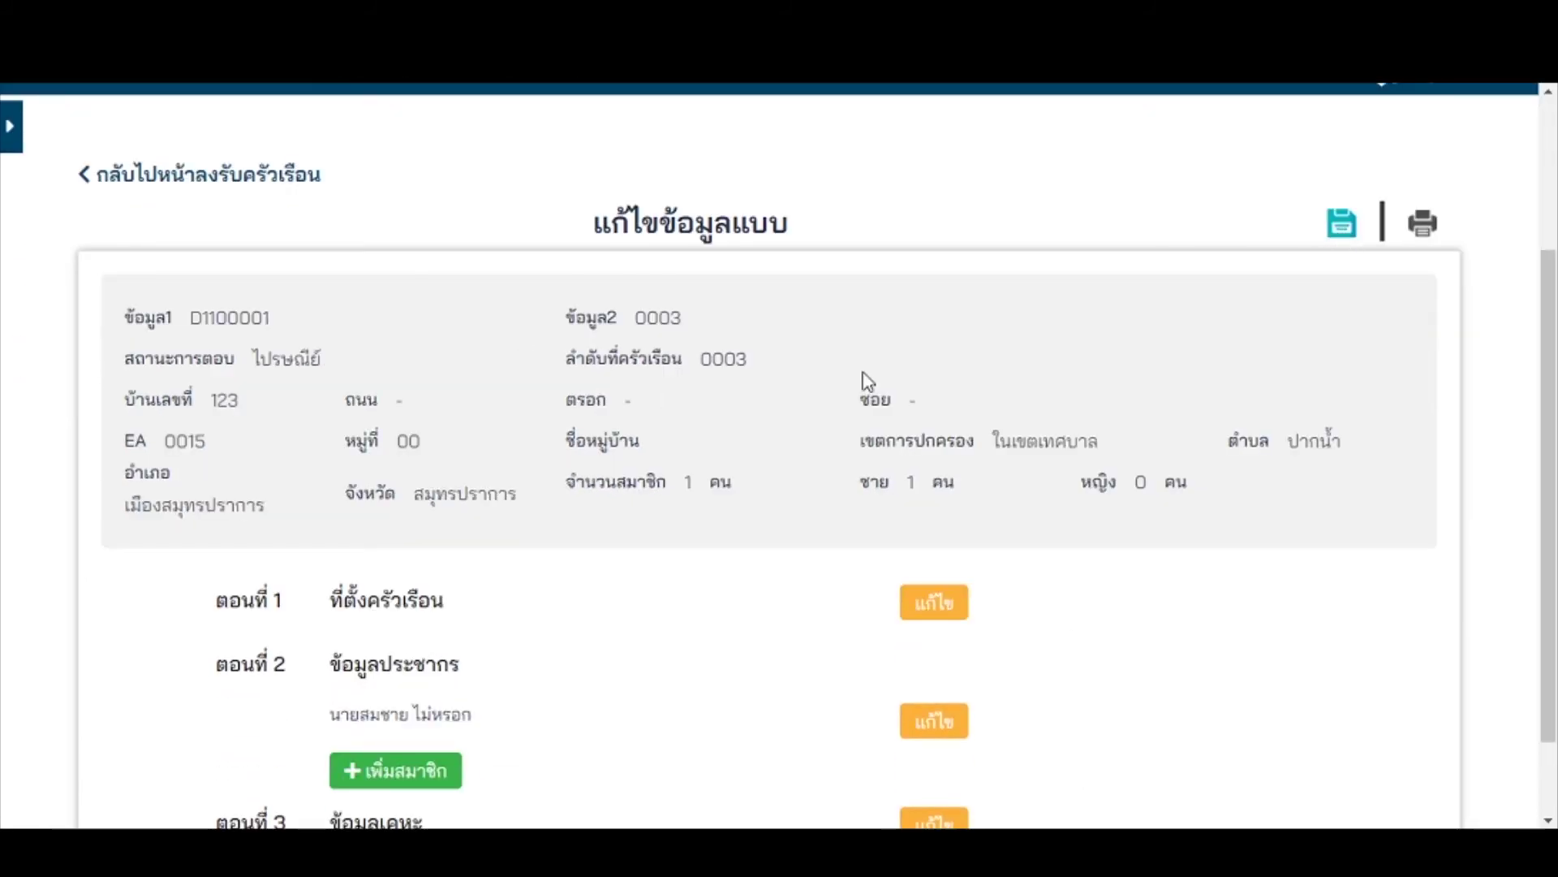
pyautogui.scroll(3, 778, 566)
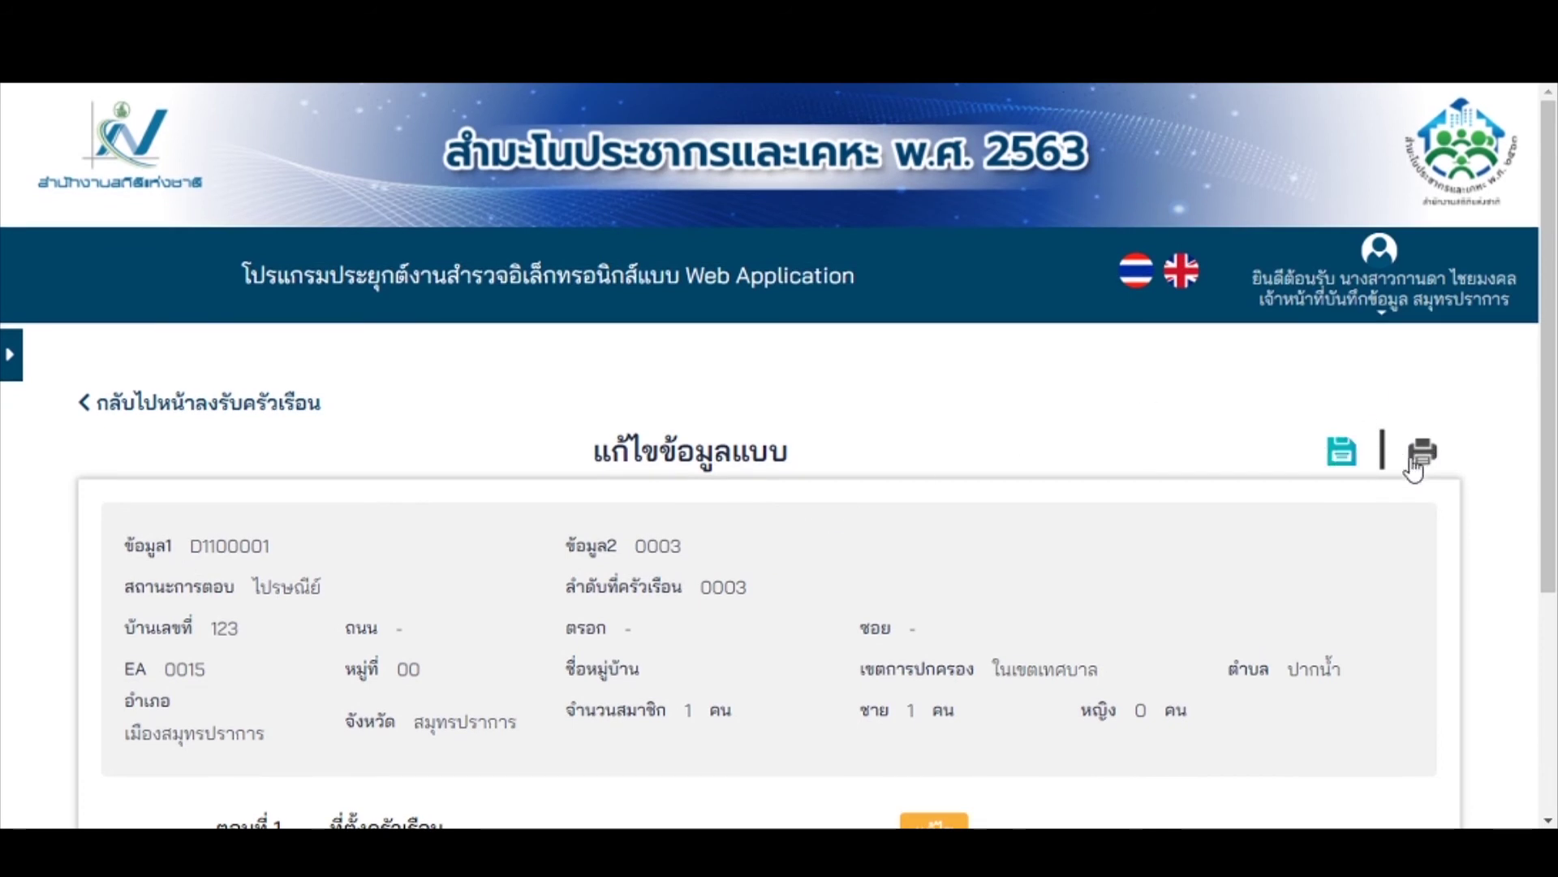
# Export the household's completed questionnaire as a PDF and look through its location and member pages.
pyautogui.click(1344, 463)
pyautogui.click(95, 806)
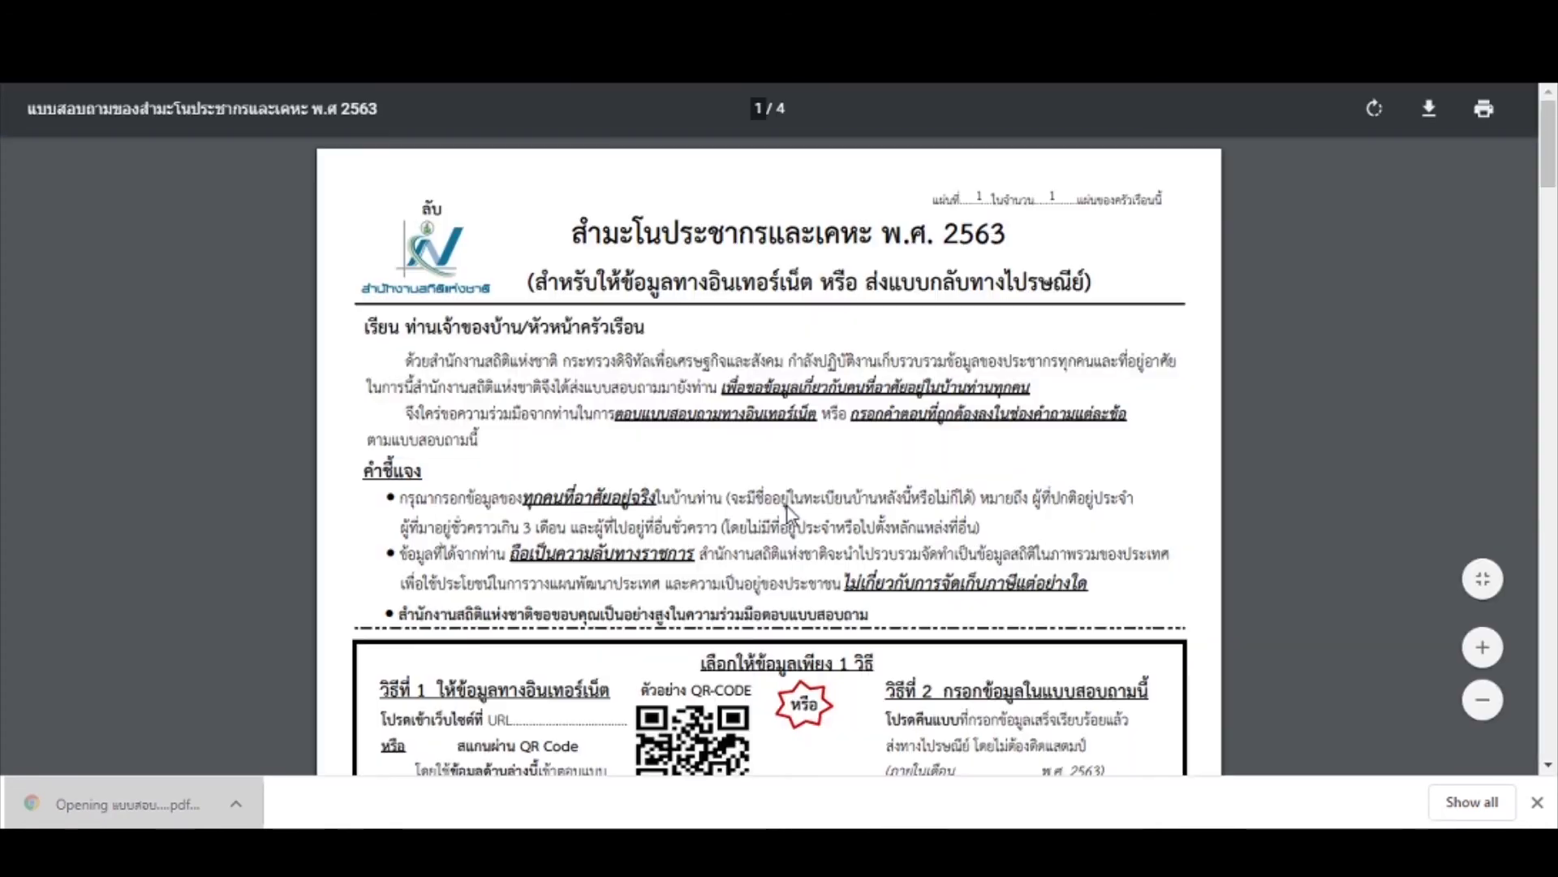
pyautogui.scroll(-7, 741, 505)
pyautogui.scroll(-15, 741, 505)
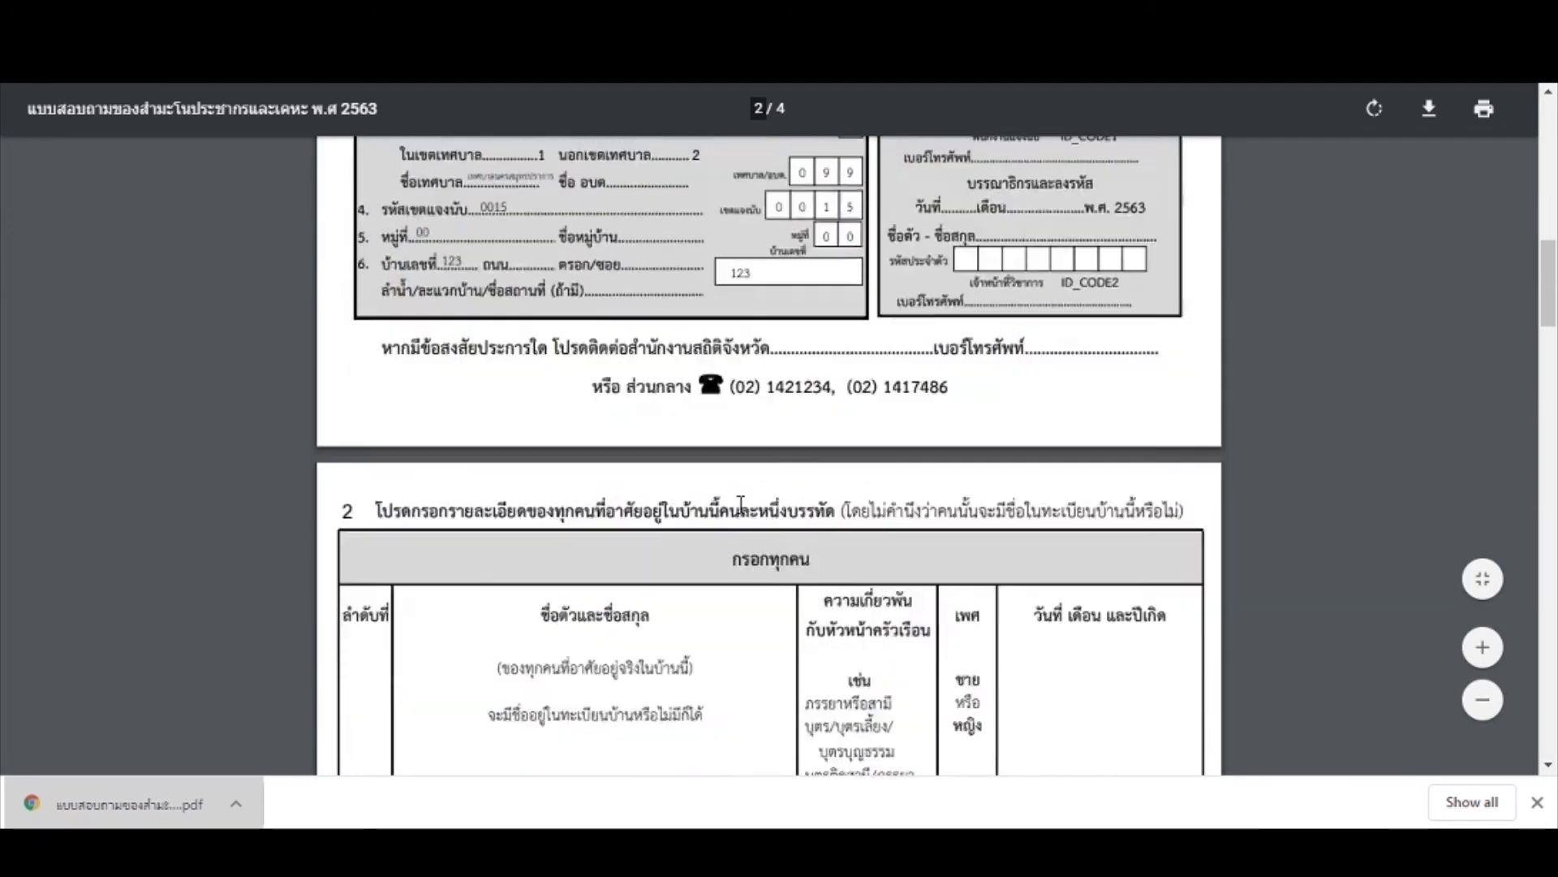
pyautogui.scroll(10, 741, 505)
pyautogui.scroll(-2, 577, 423)
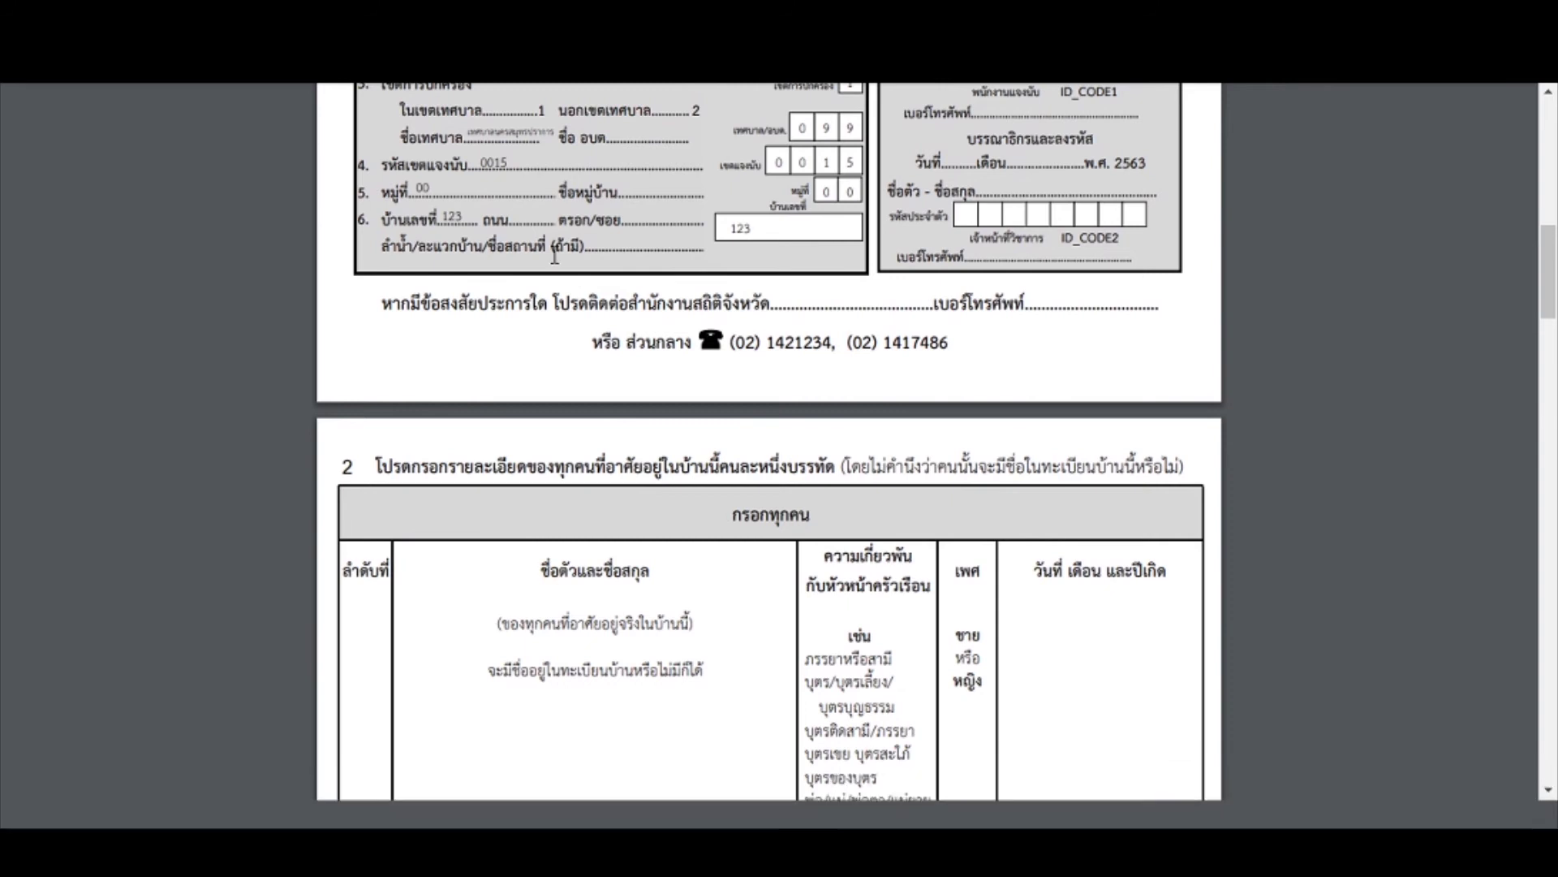
pyautogui.scroll(-3, 810, 249)
pyautogui.scroll(-20, 834, 317)
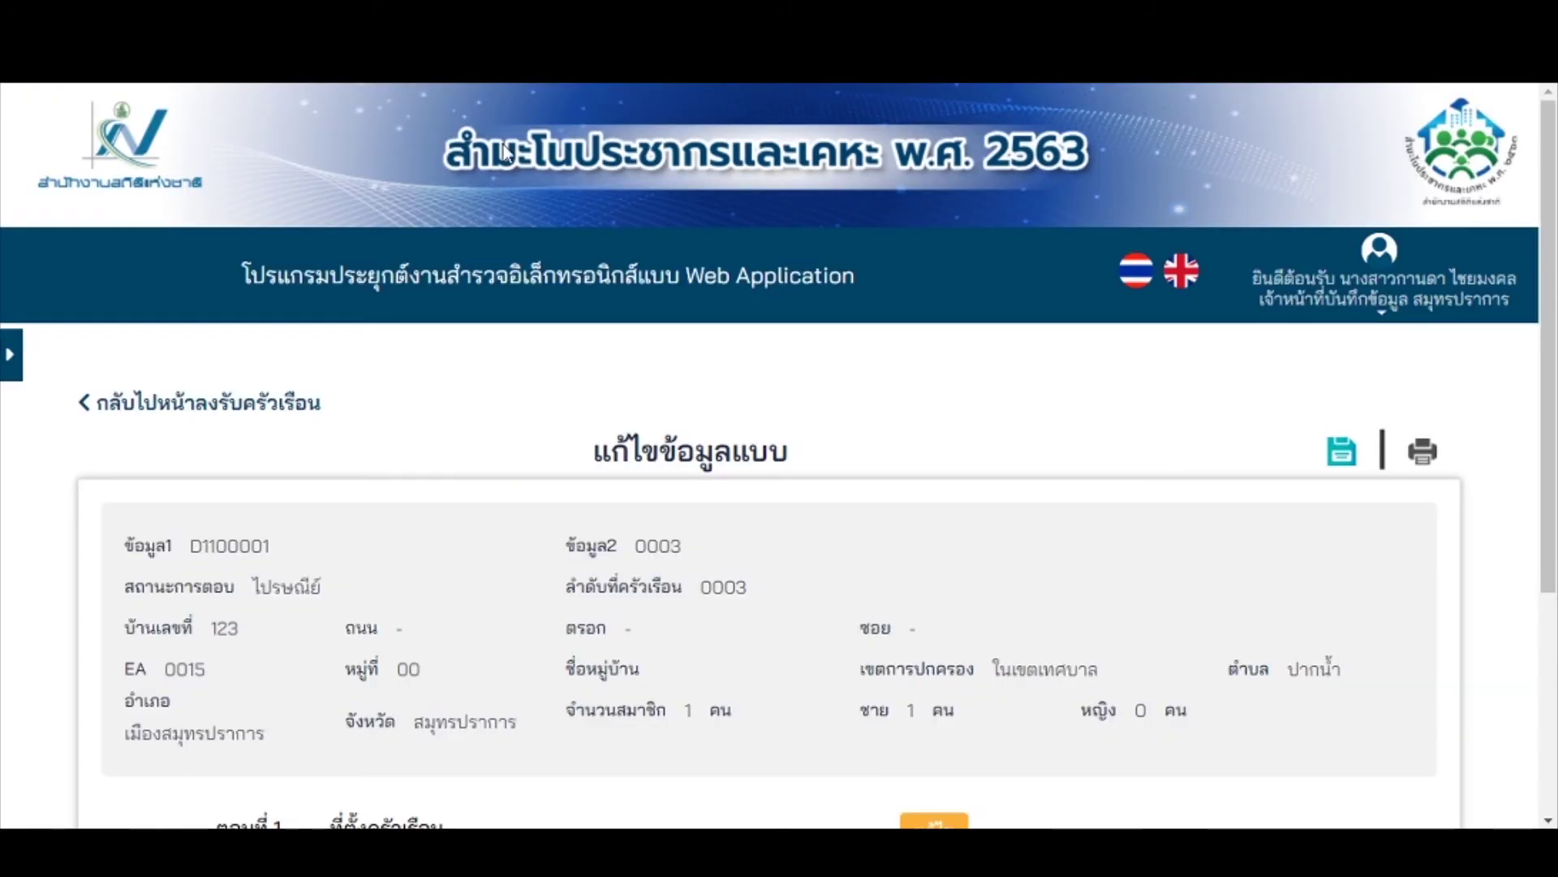
# Add a household member with the title เด็กชาย, fill in the first name and surname, and continue.
pyautogui.scroll(-4, 651, 637)
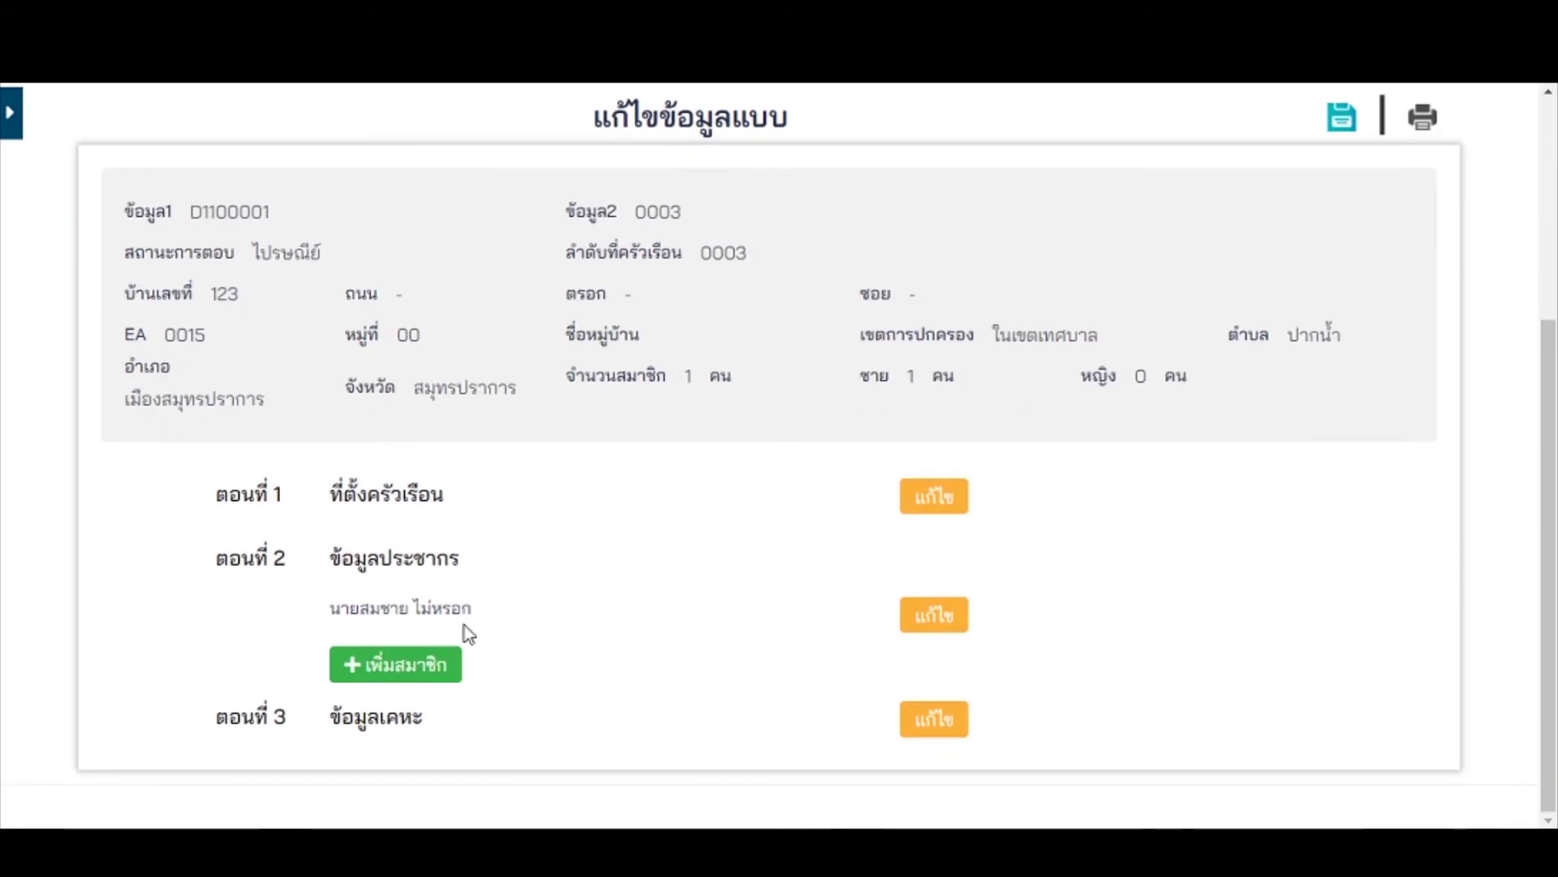
pyautogui.click(398, 664)
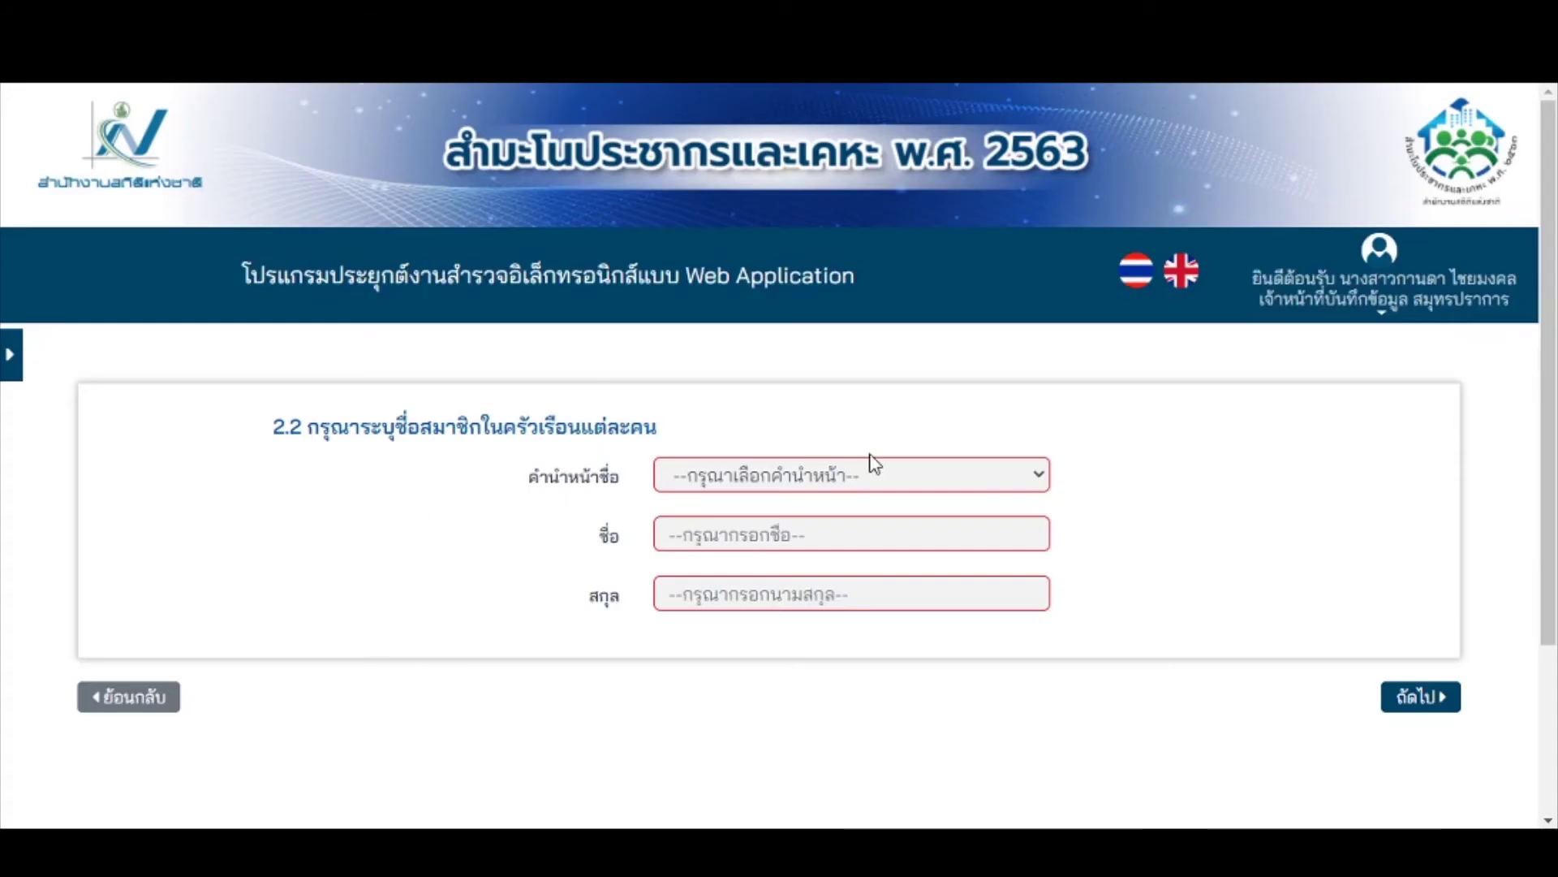
pyautogui.click(851, 487)
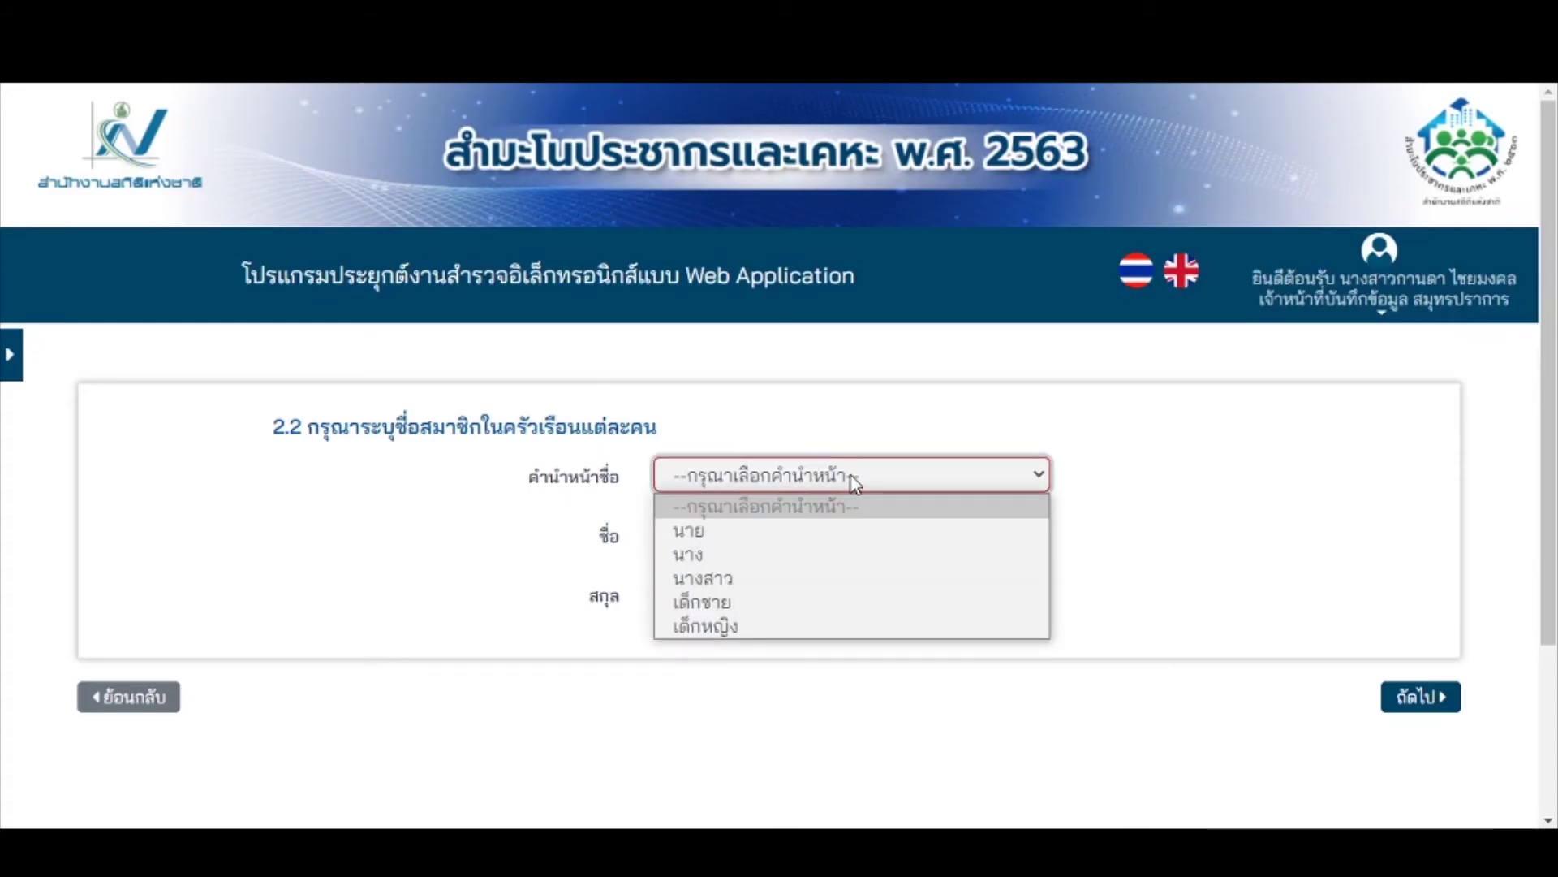
pyautogui.click(756, 605)
pyautogui.click(752, 528)
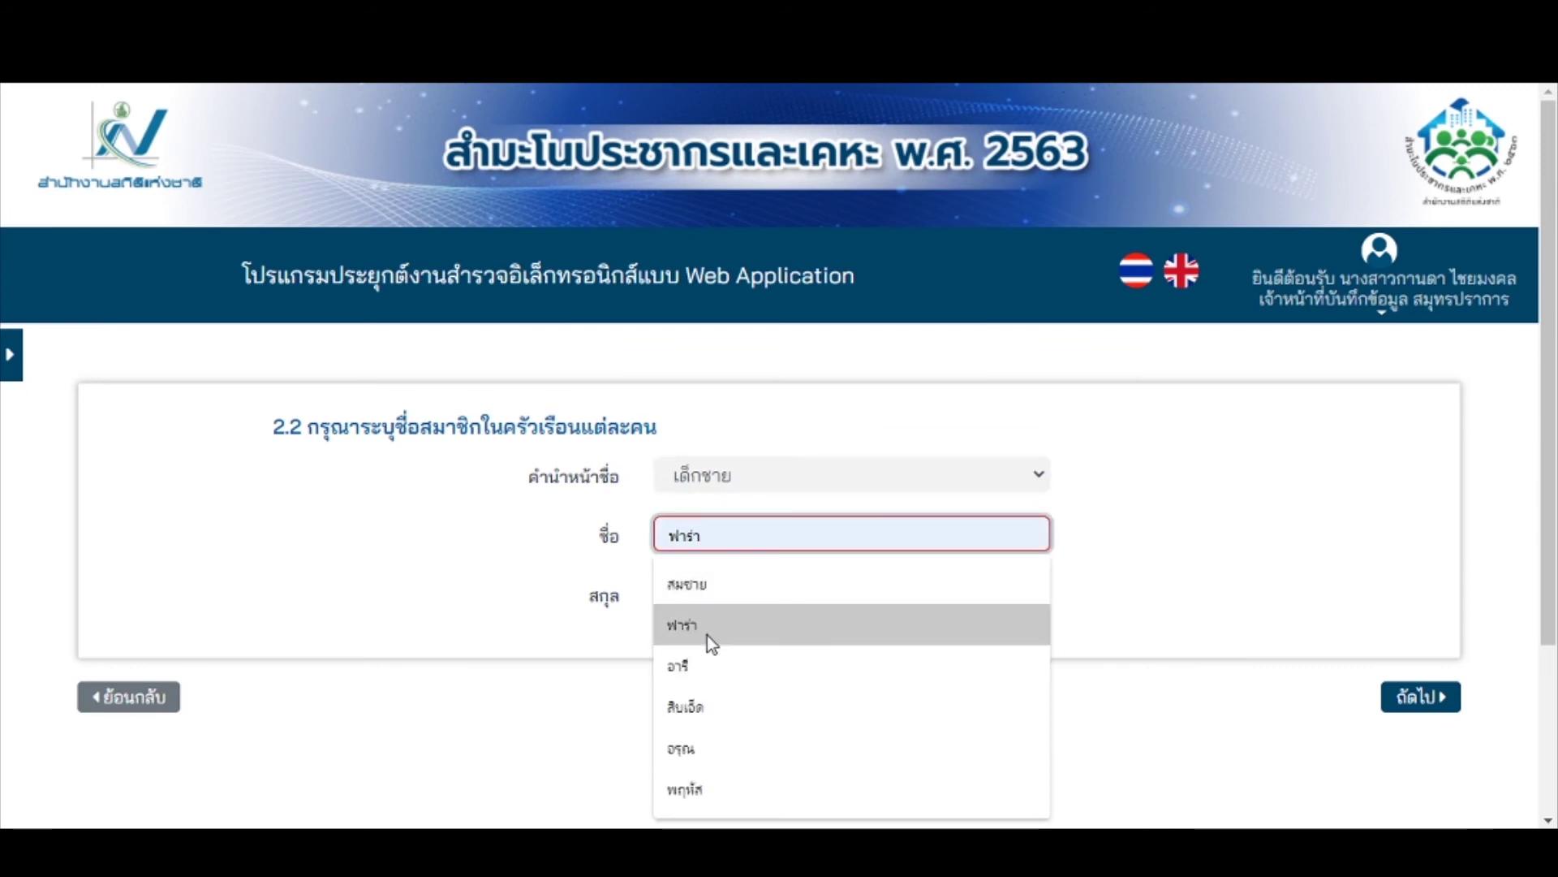
pyautogui.click(704, 634)
pyautogui.click(713, 597)
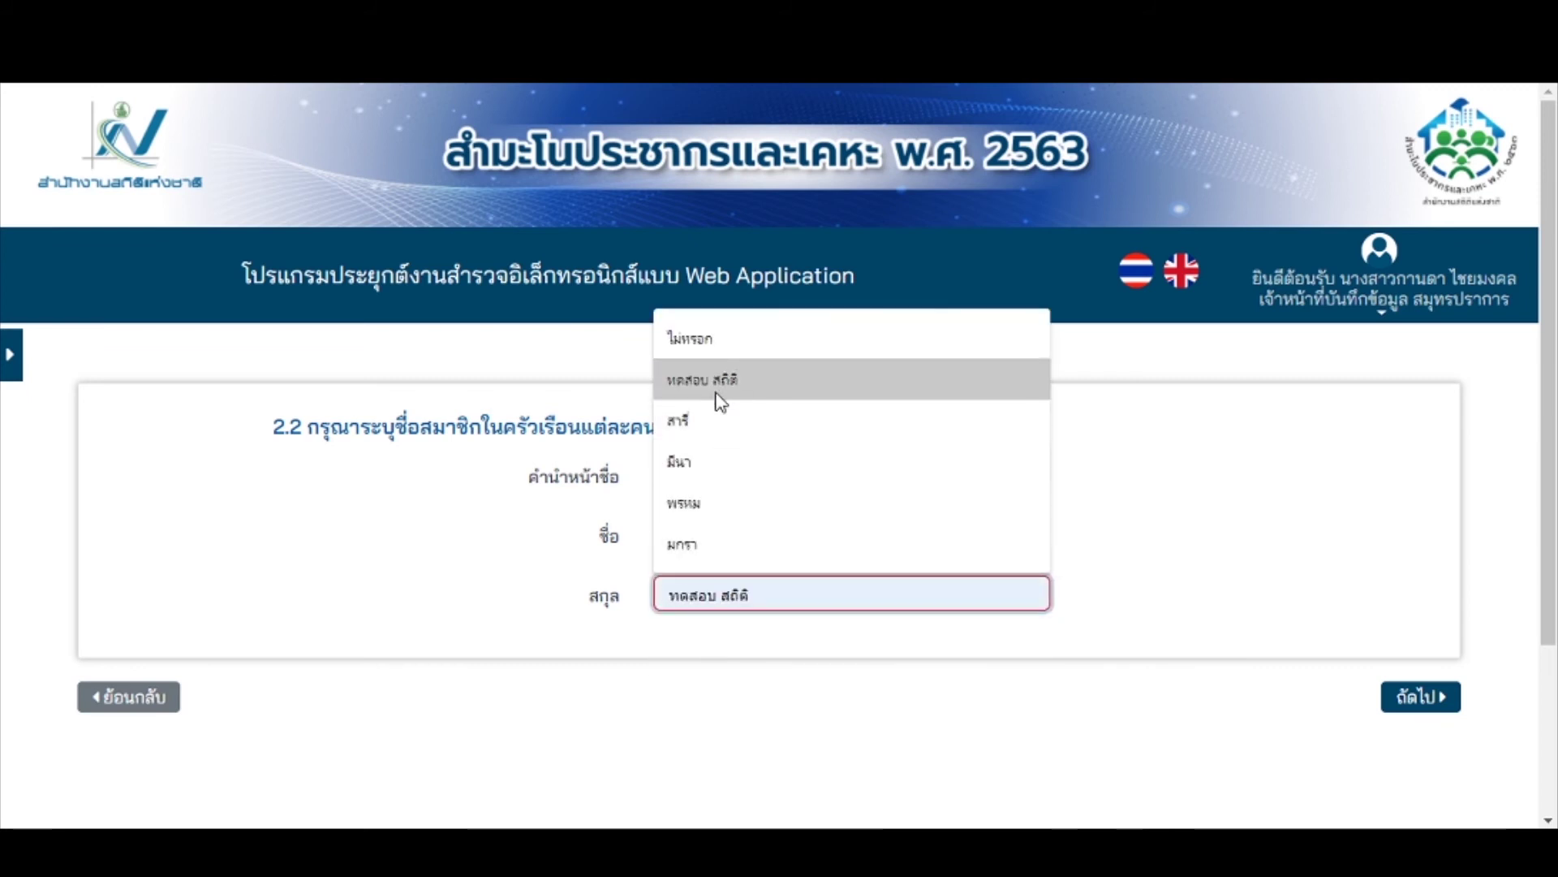
pyautogui.click(690, 505)
pyautogui.click(1420, 696)
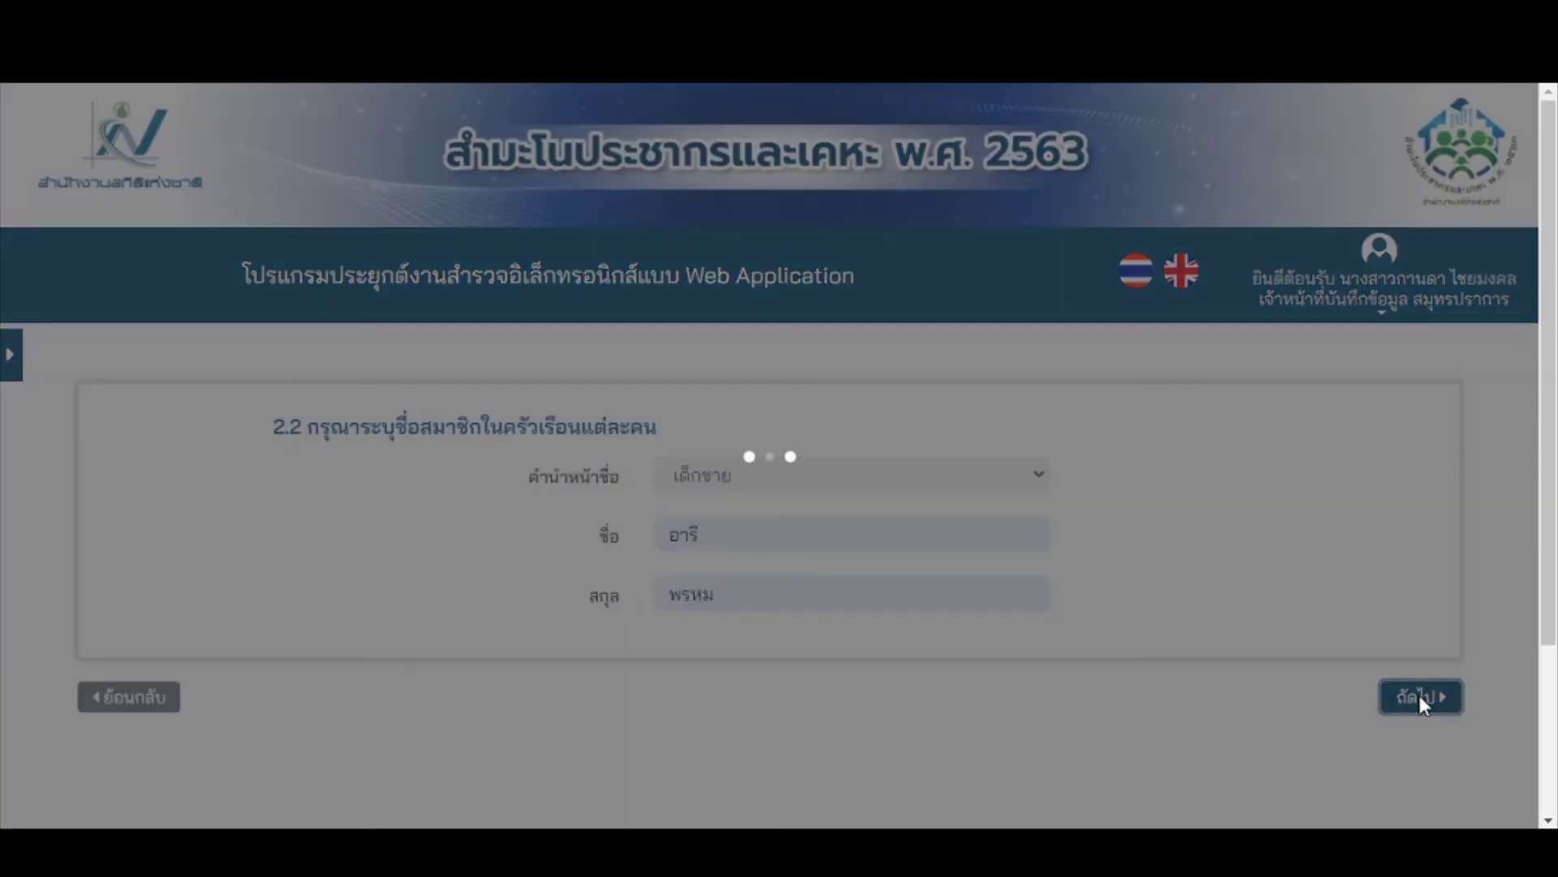
# Set the new member's relationship to the household head to บุตรเลี้ยง and continue.
pyautogui.scroll(-3, 1096, 684)
pyautogui.click(446, 398)
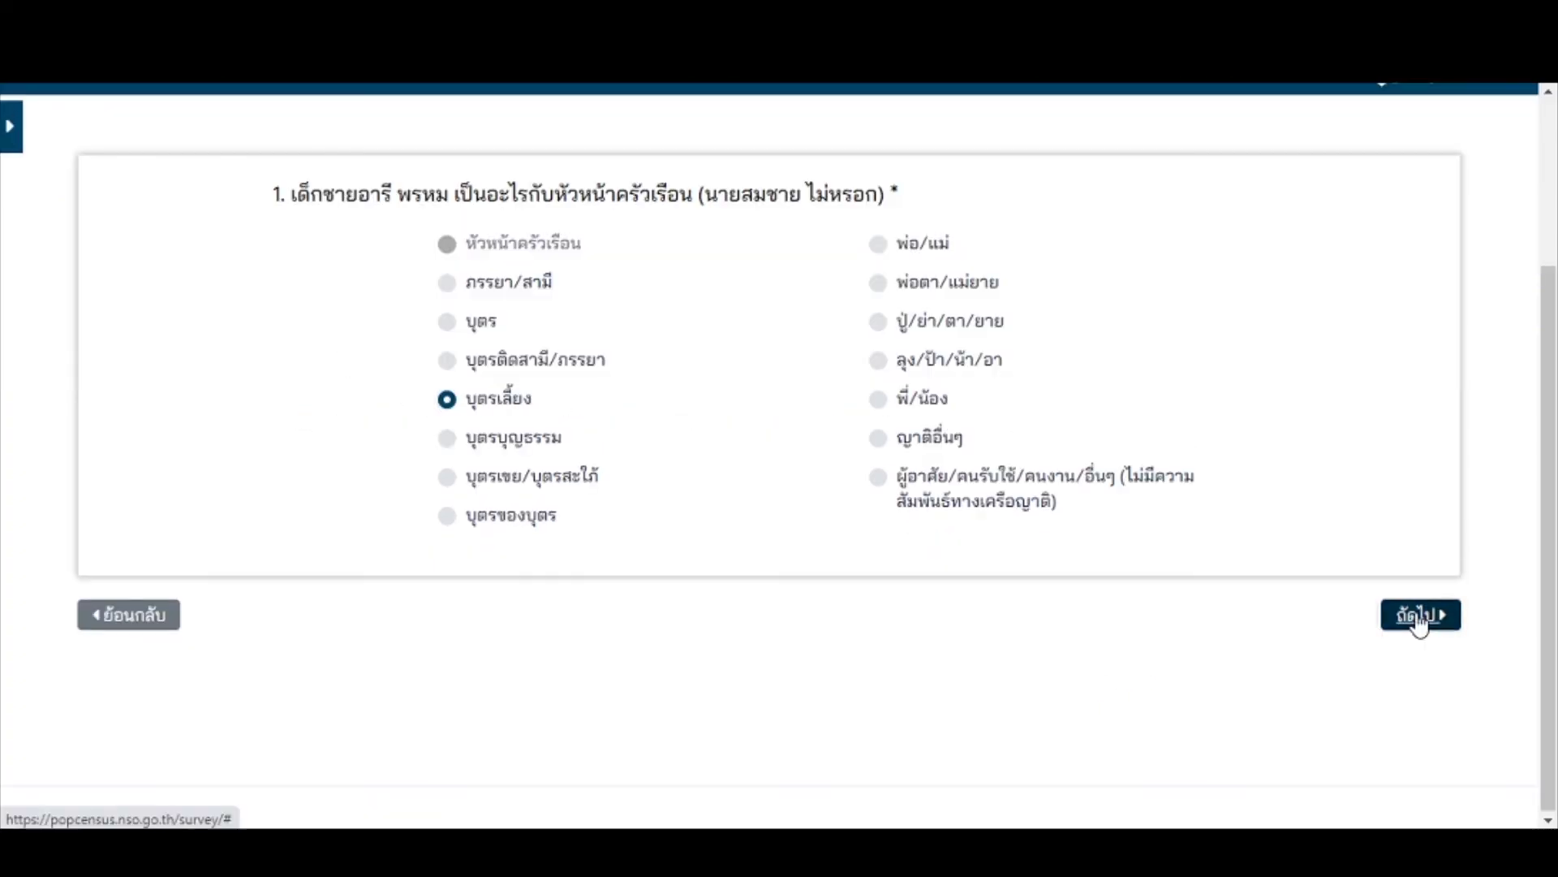
pyautogui.click(1419, 617)
# Select a birth year for the new member.
pyautogui.scroll(-3, 729, 482)
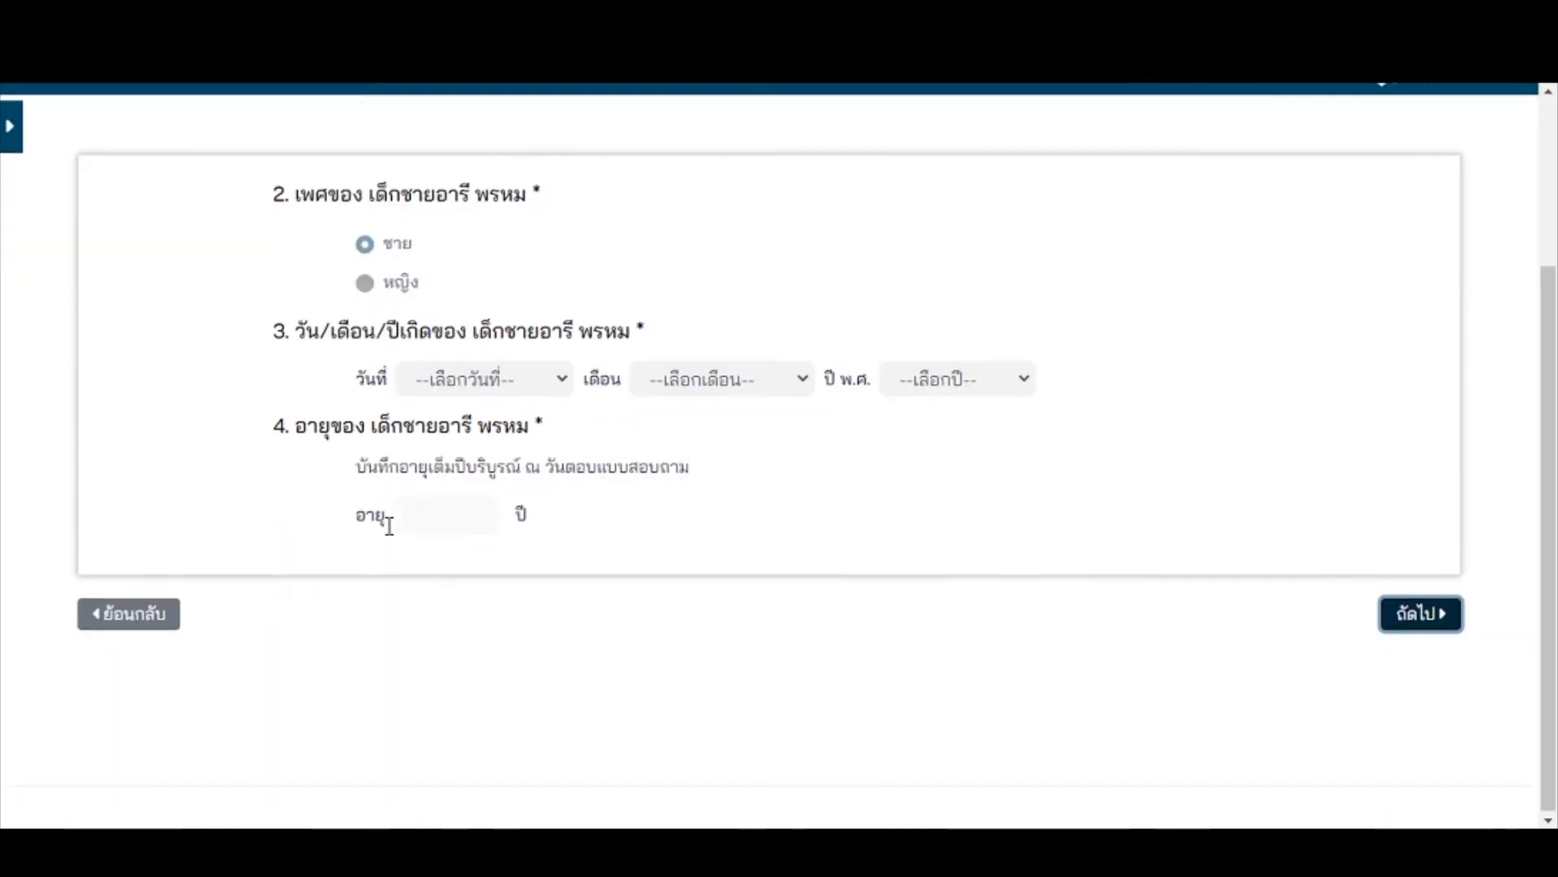
pyautogui.click(1016, 385)
pyautogui.scroll(-15, 958, 568)
pyautogui.click(942, 608)
pyautogui.click(735, 423)
pyautogui.click(977, 415)
pyautogui.click(978, 517)
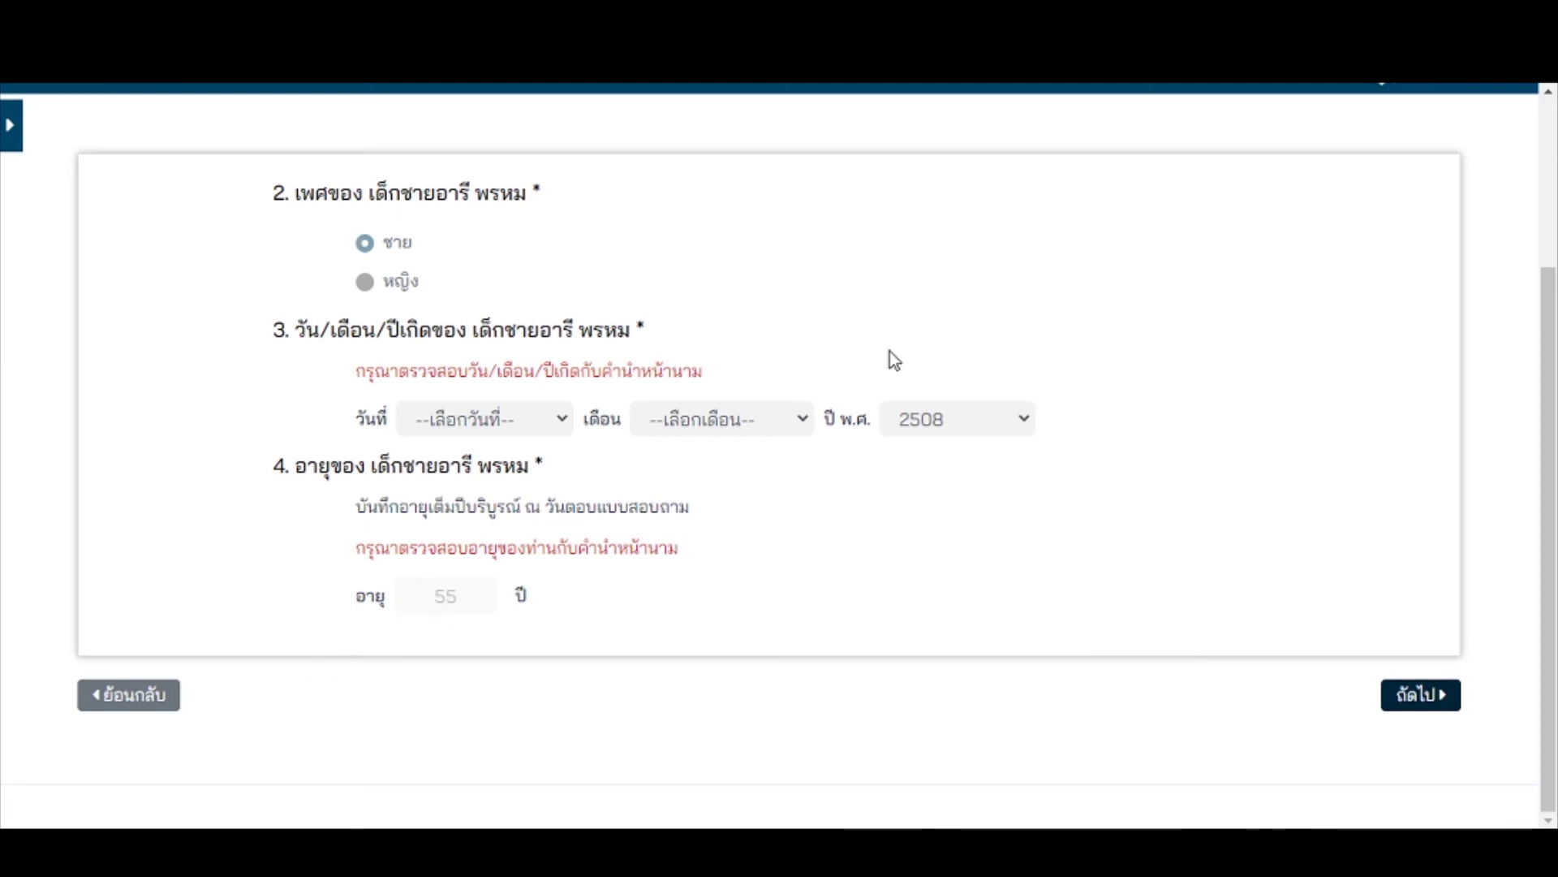
# Change the member's birth year to one that suits the title เด็กชาย.
pyautogui.click(957, 417)
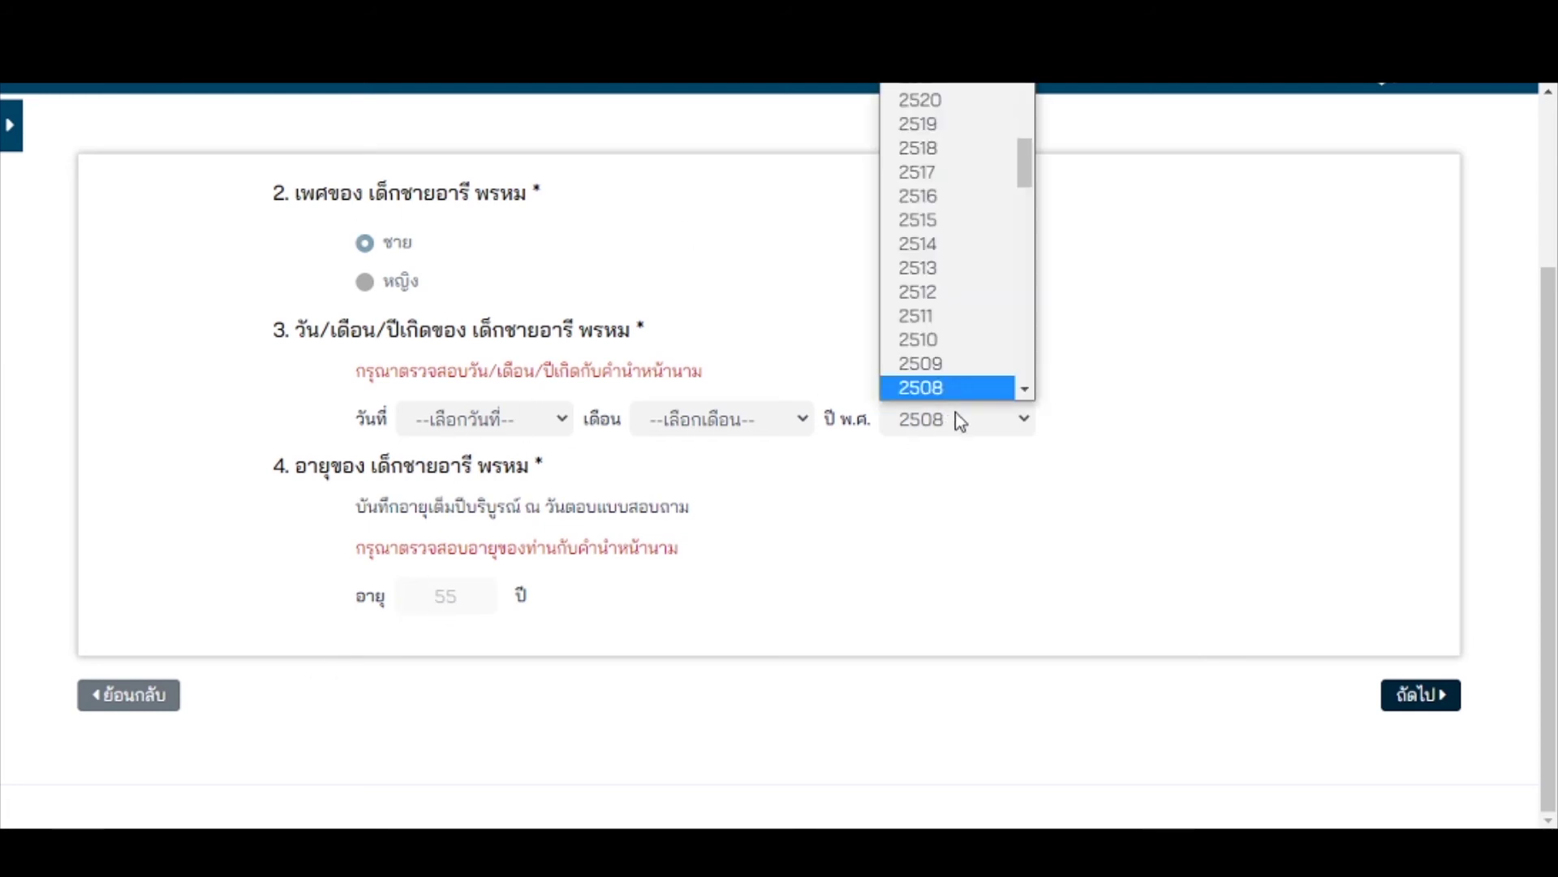
pyautogui.scroll(3, 956, 406)
pyautogui.scroll(-2, 901, 575)
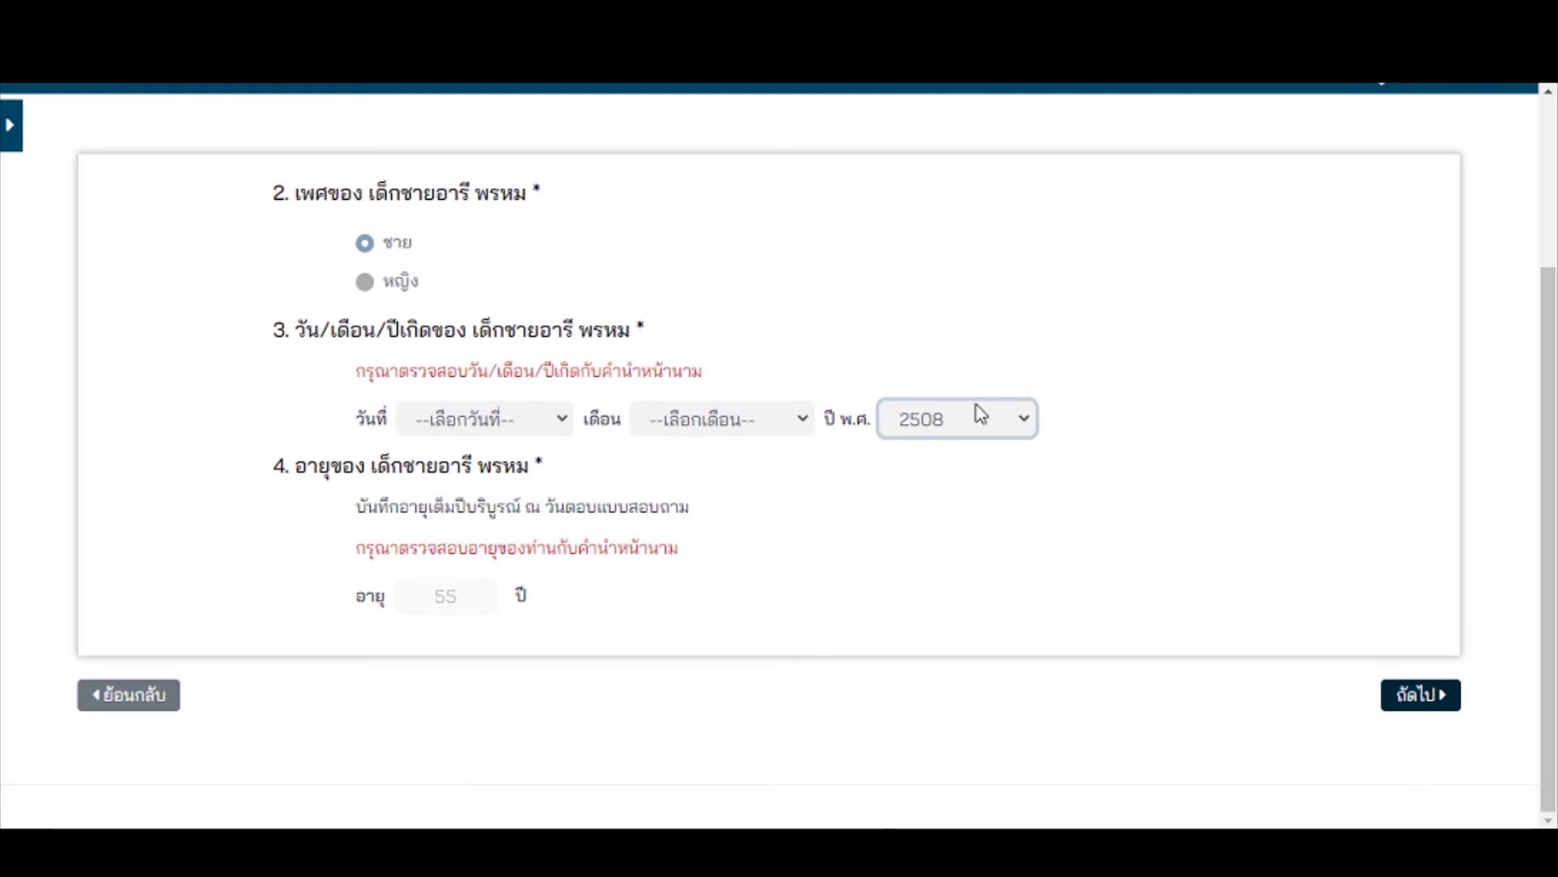
pyautogui.click(978, 411)
pyautogui.scroll(10, 958, 324)
pyautogui.click(957, 300)
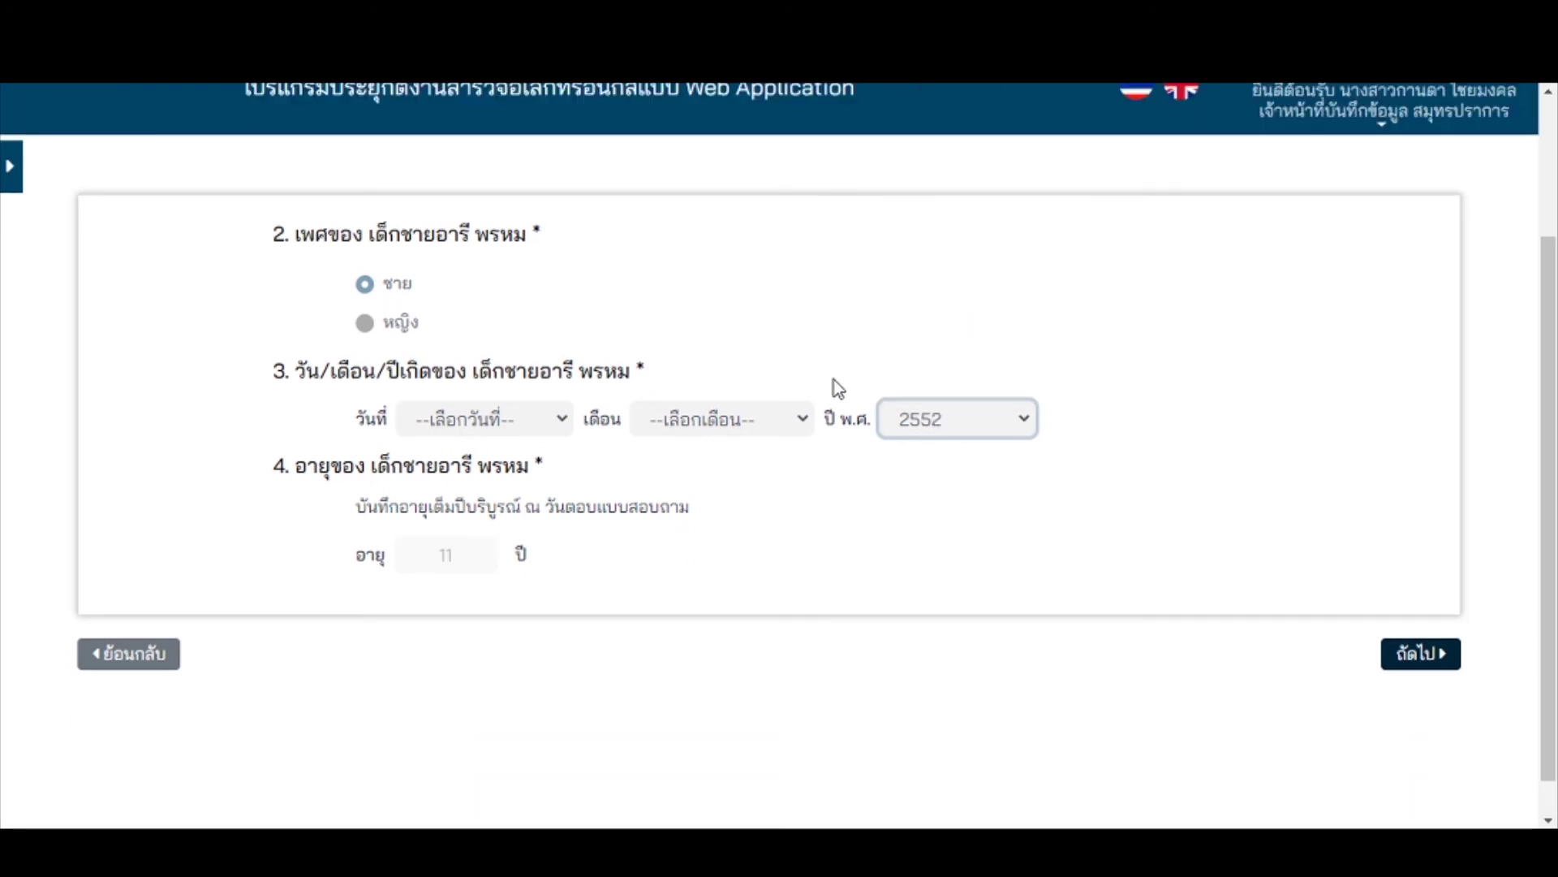
# Select the member's birth month and set the birth day to ไม่ทราบวันที่เกิด.
pyautogui.click(722, 419)
pyautogui.click(720, 474)
pyautogui.click(470, 422)
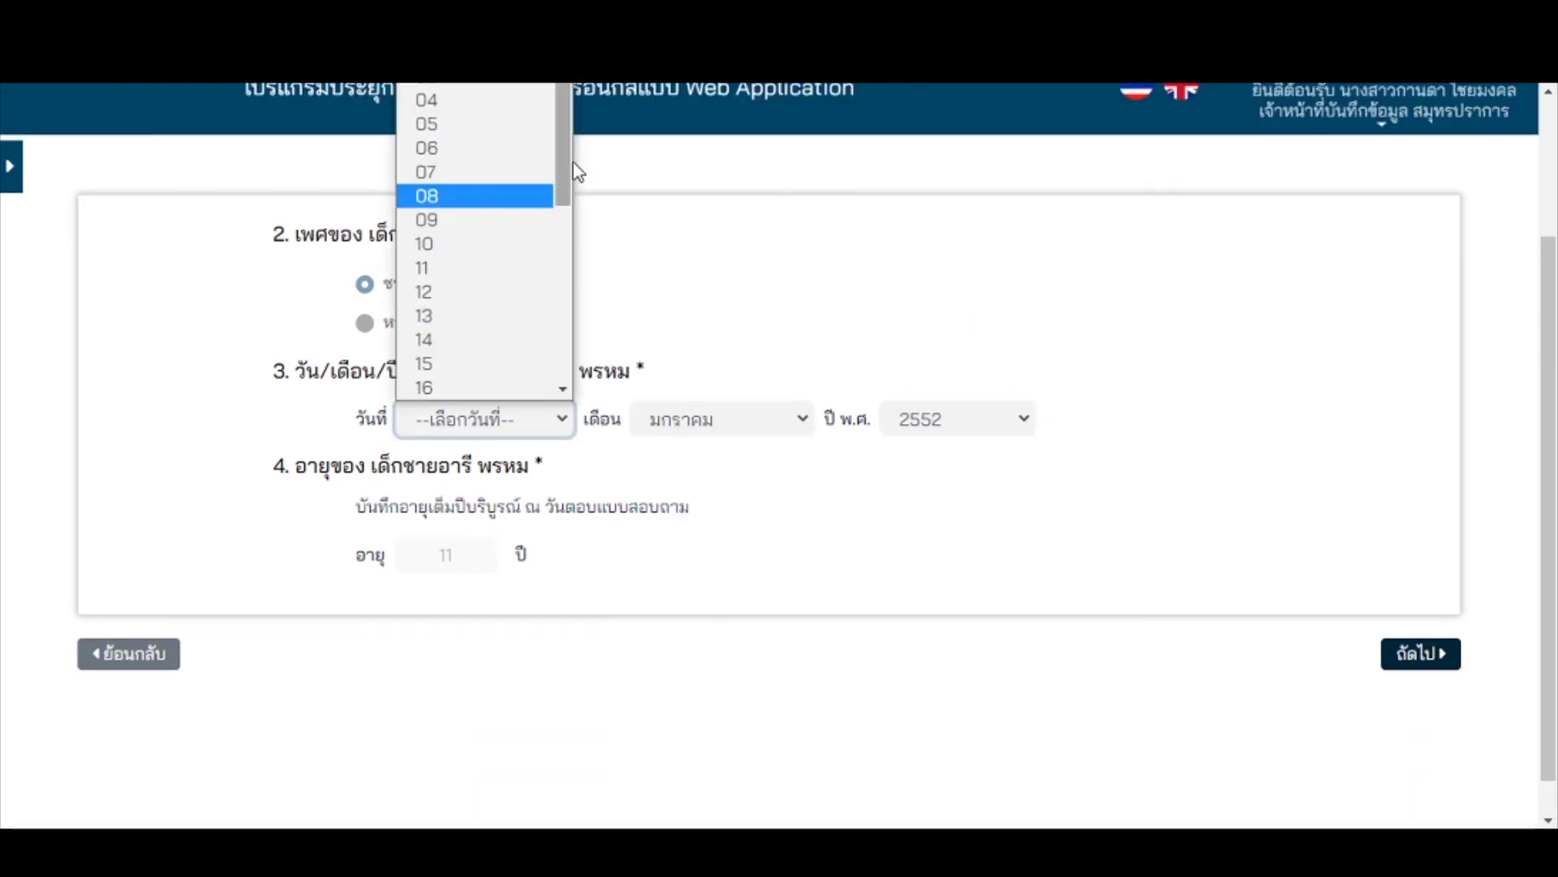
pyautogui.moveTo(569, 181); pyautogui.dragTo(574, 373)
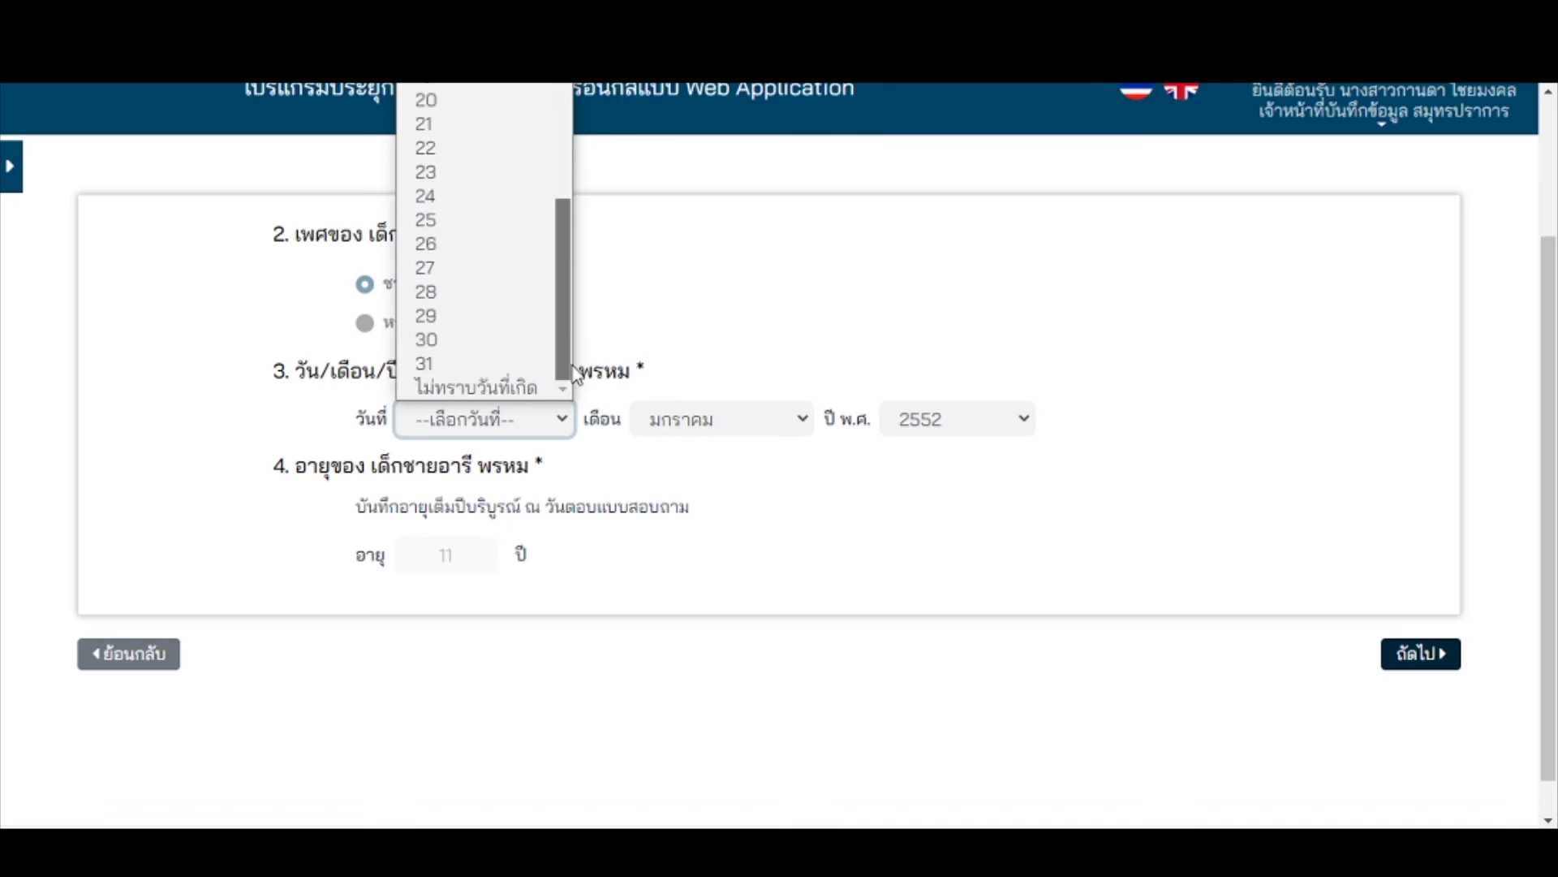
pyautogui.click(492, 390)
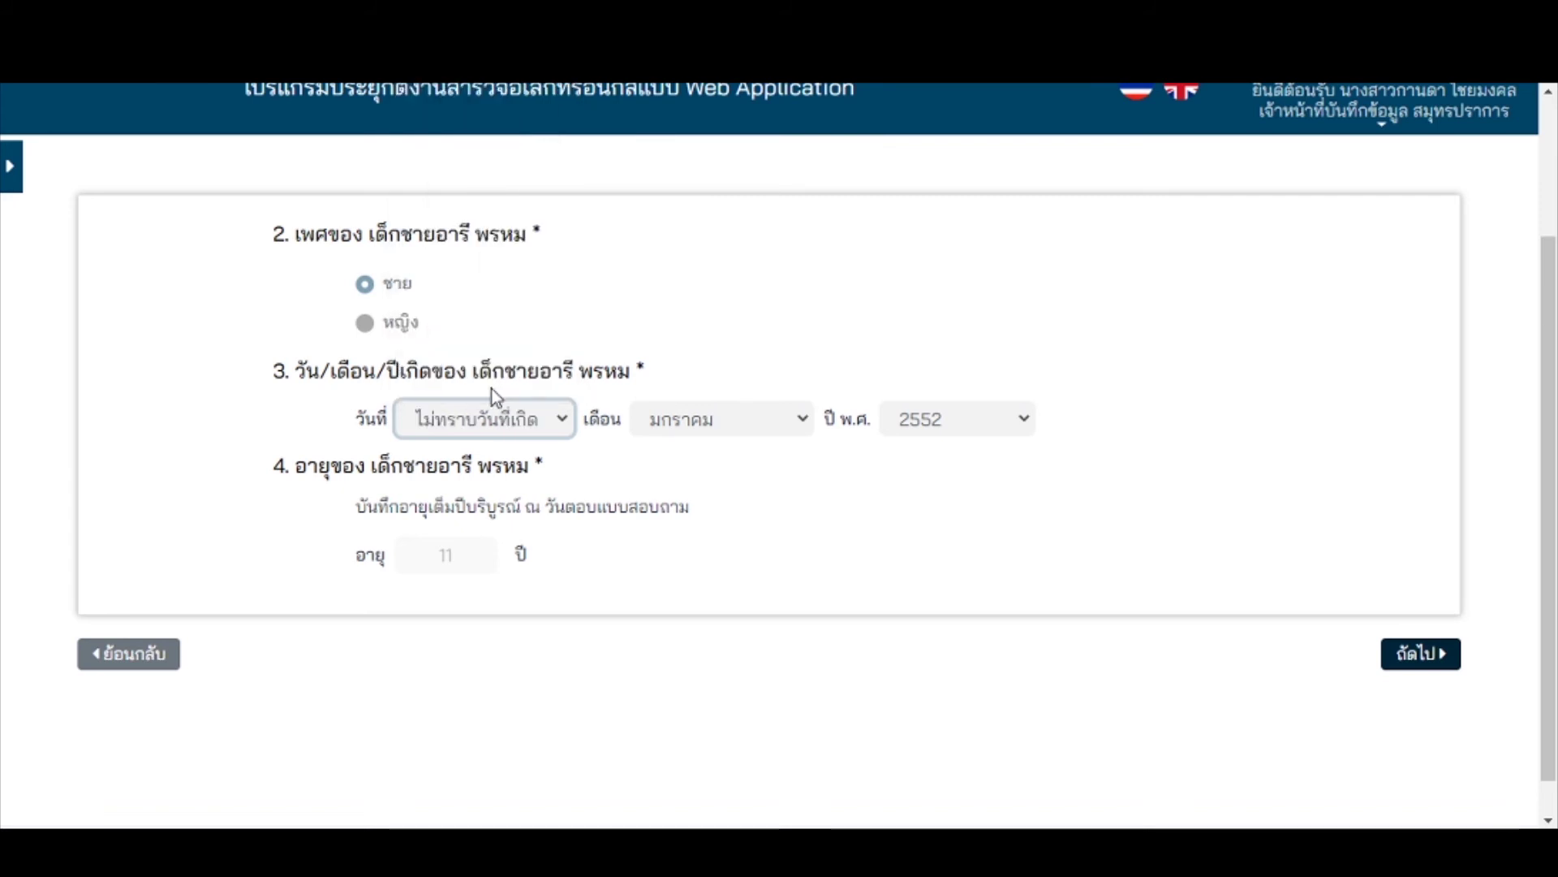
# Set the member's birth year to ไม่ทราบปีเกิด, enter 12 as the age, and continue.
pyautogui.click(978, 426)
pyautogui.moveTo(1025, 102); pyautogui.dragTo(1025, 365)
pyautogui.click(974, 388)
pyautogui.click(444, 549)
pyautogui.write('12')
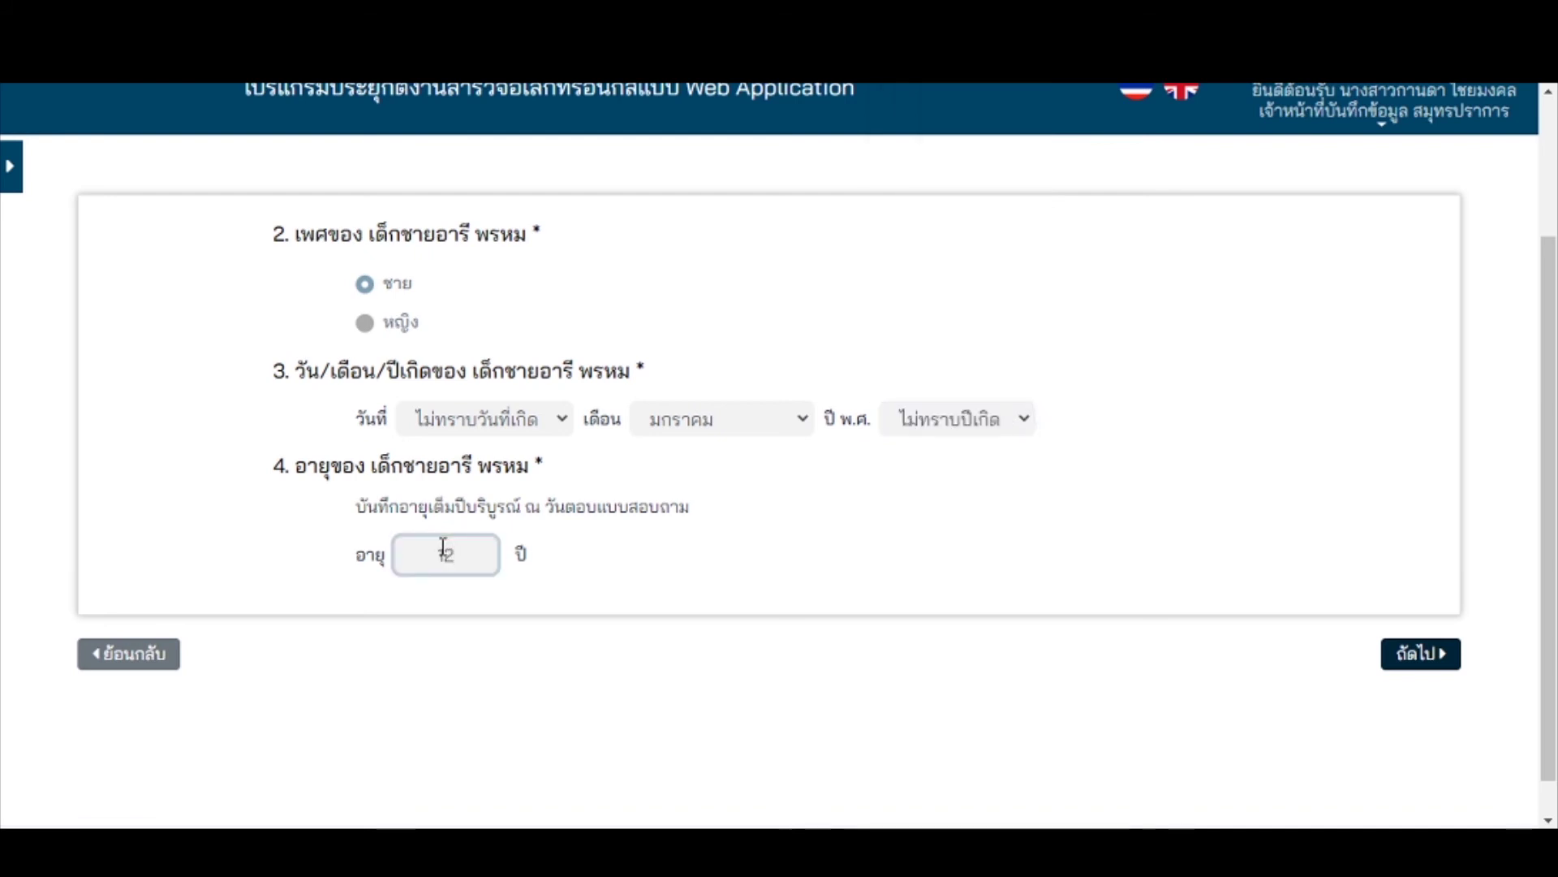
pyautogui.click(1426, 654)
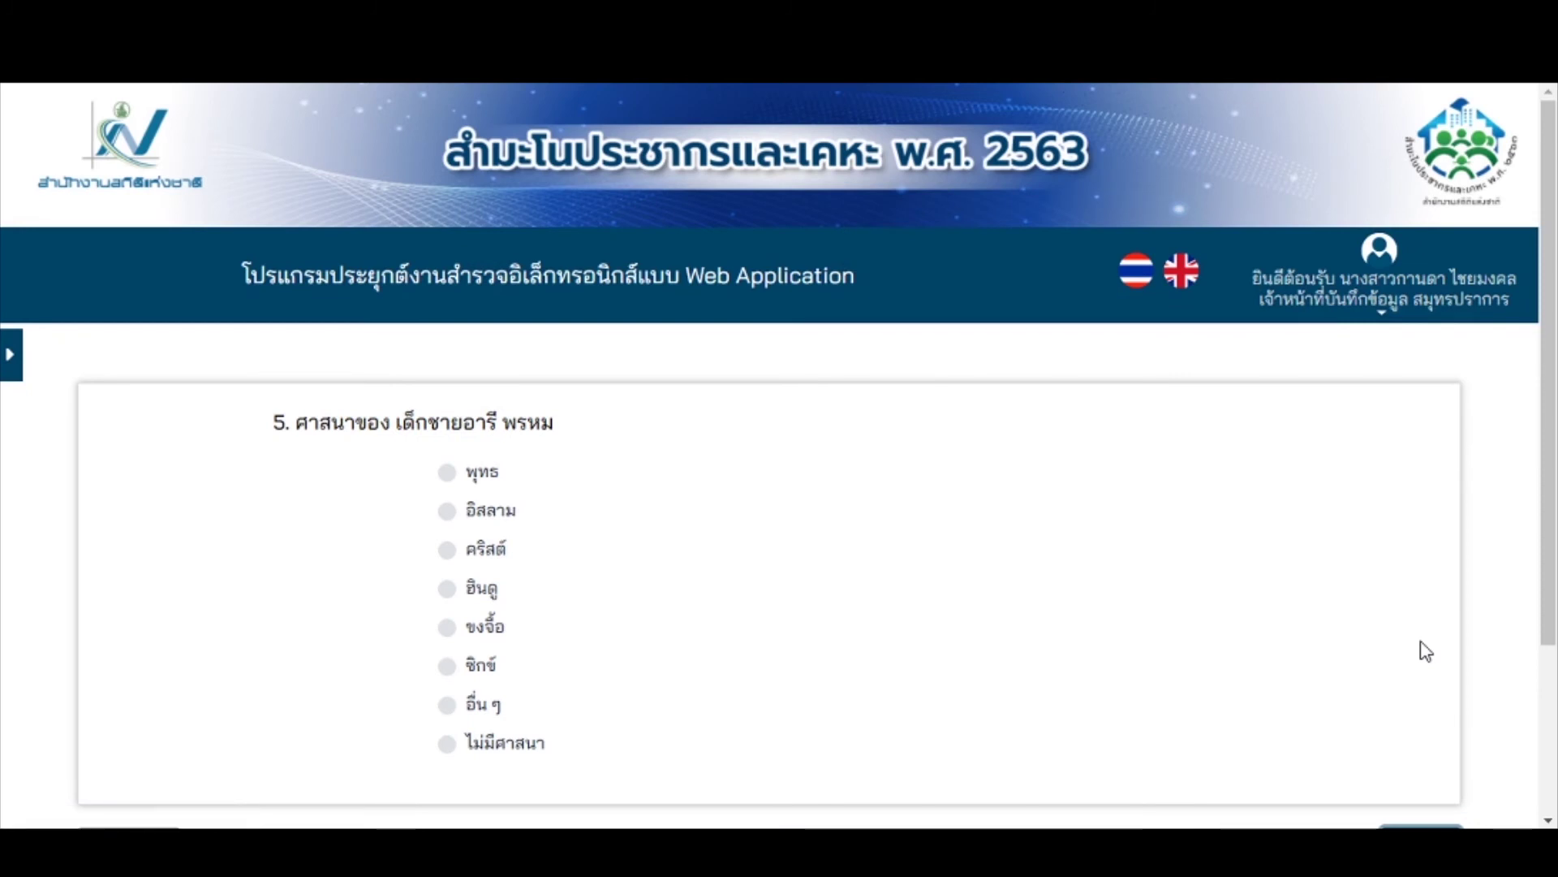
# Record the member's religion as พุทธ and nationality as ไทย.
pyautogui.scroll(-3, 1123, 606)
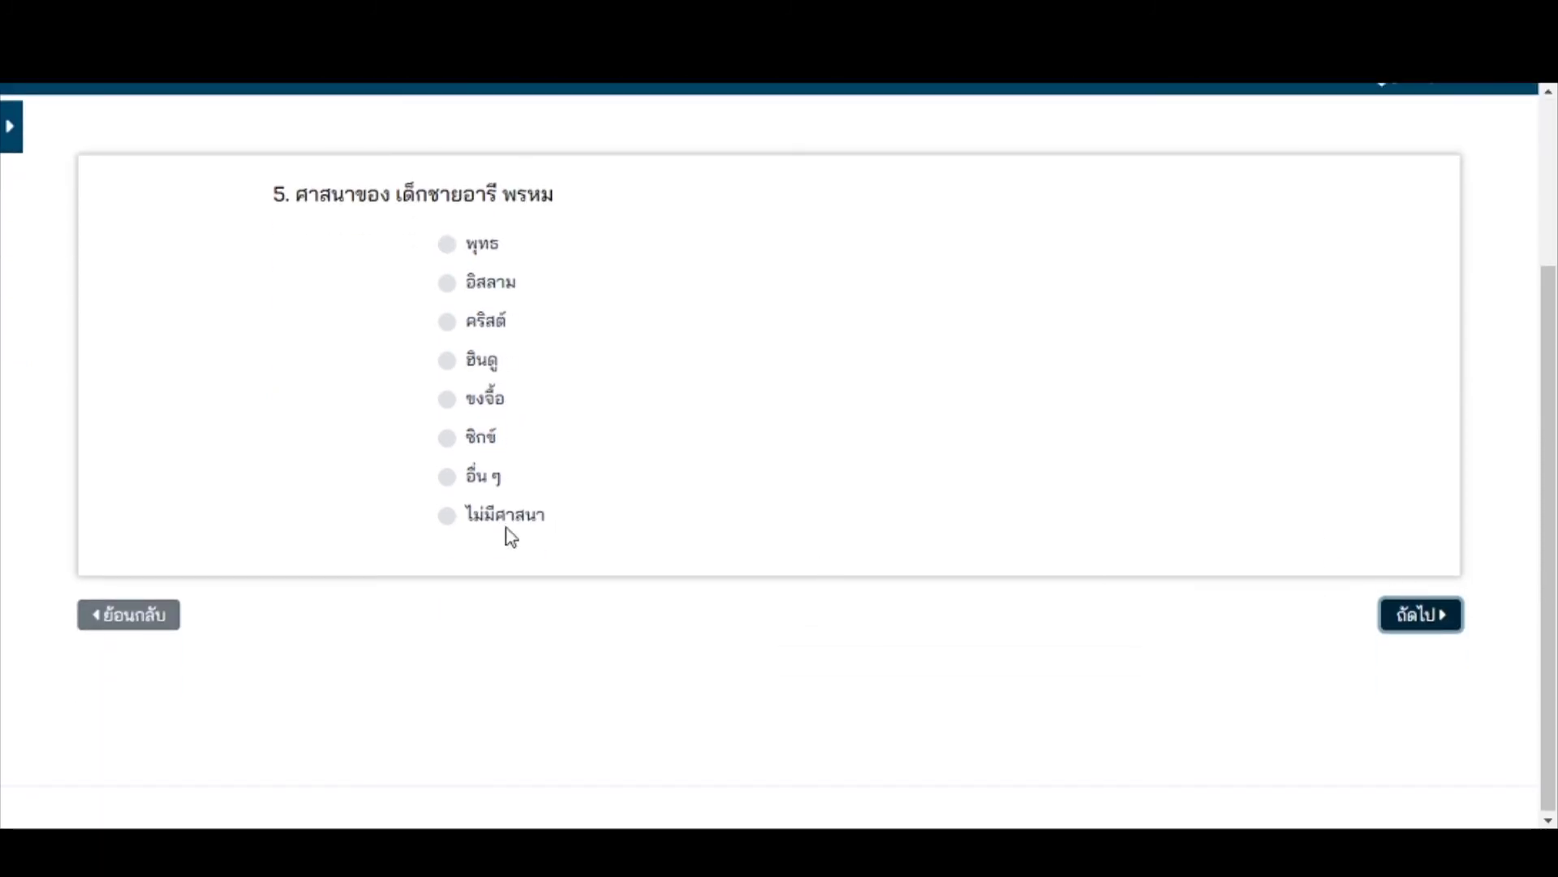
pyautogui.click(447, 243)
pyautogui.click(1433, 617)
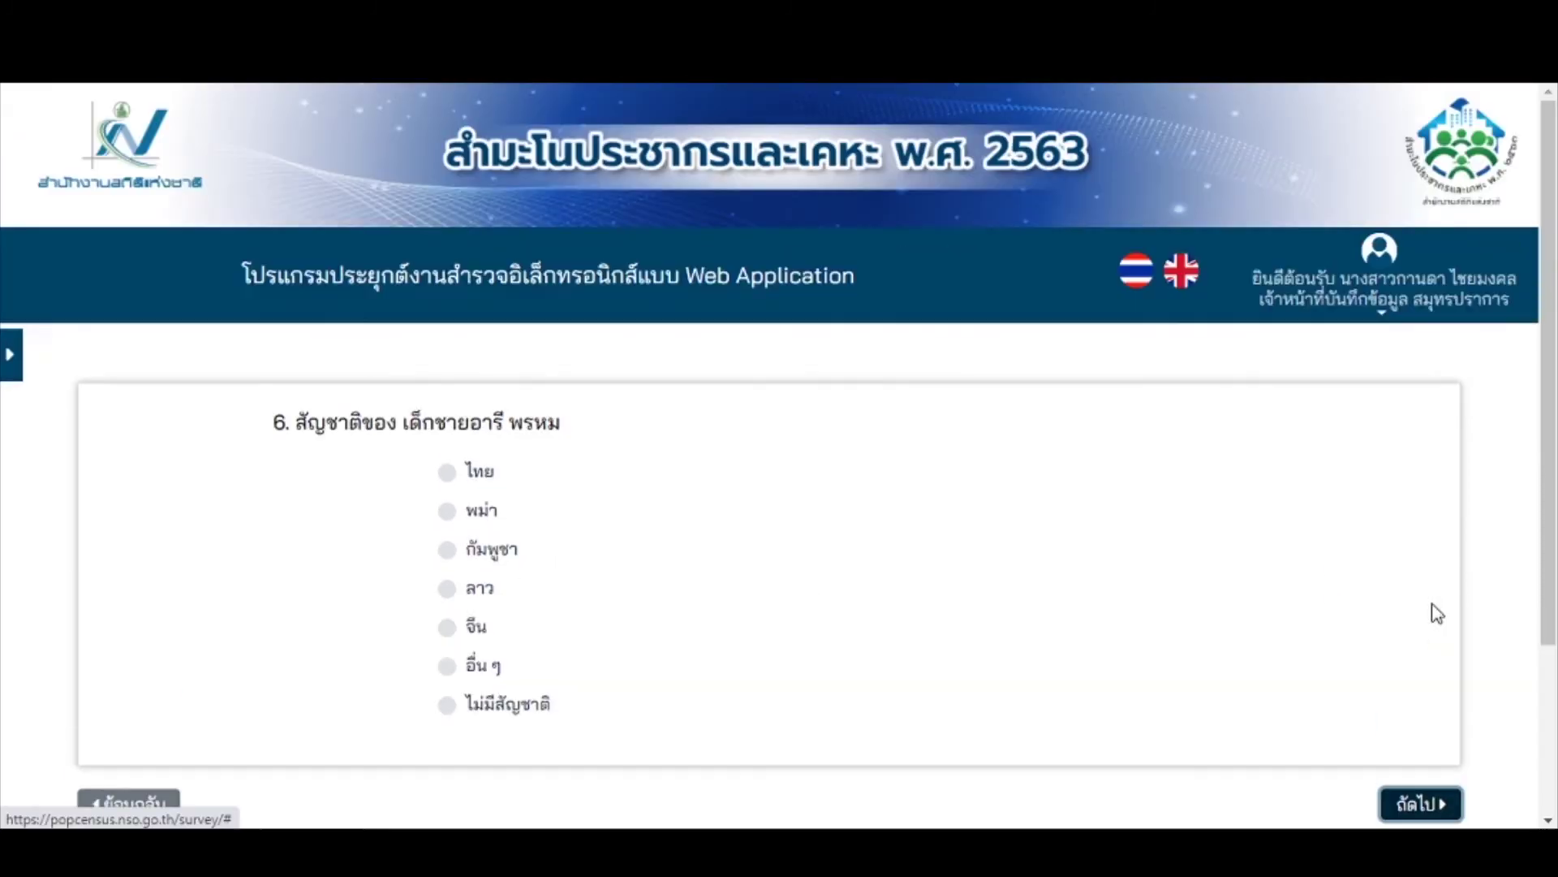
pyautogui.click(447, 479)
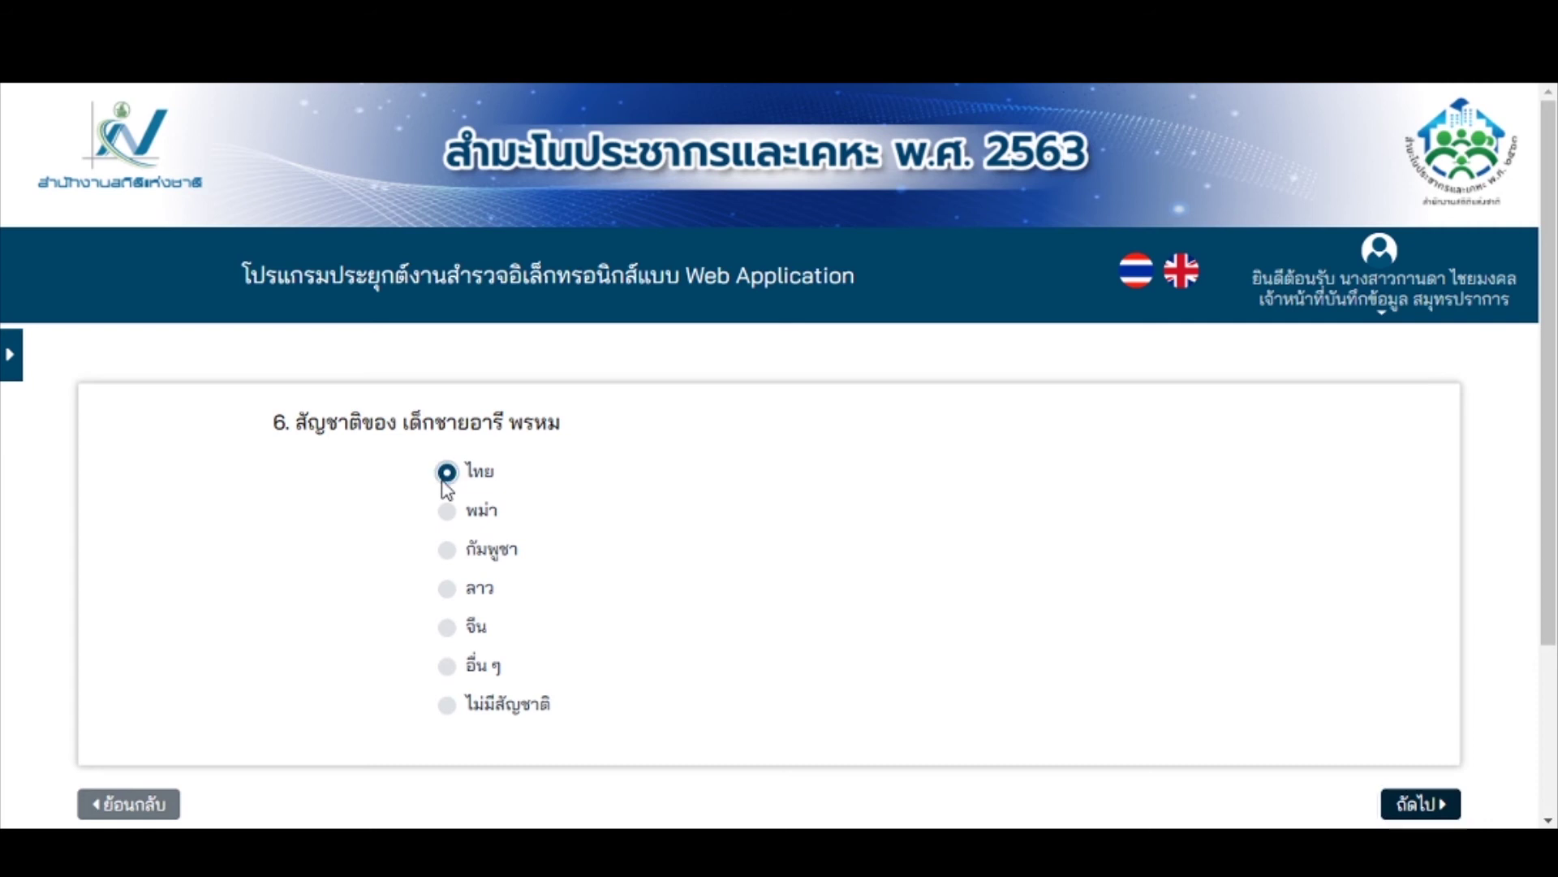
pyautogui.click(1413, 808)
# Answer the house registration question with มีชื่อในบ้านนี้ and the birthplace question with ไม่ทราบ, and continue to the education question.
pyautogui.click(448, 473)
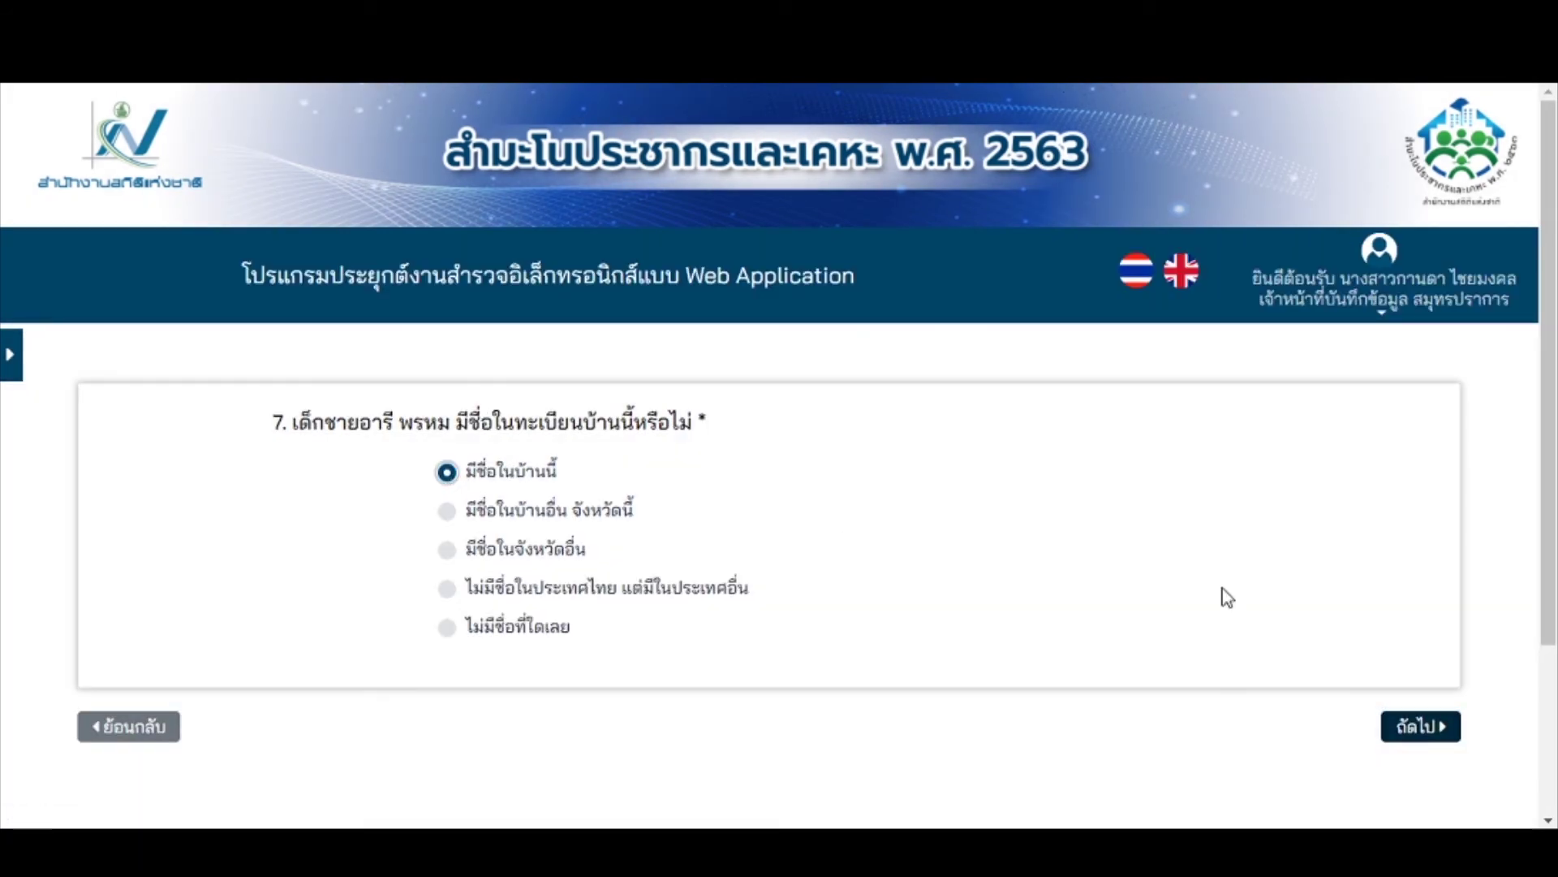
pyautogui.click(1420, 725)
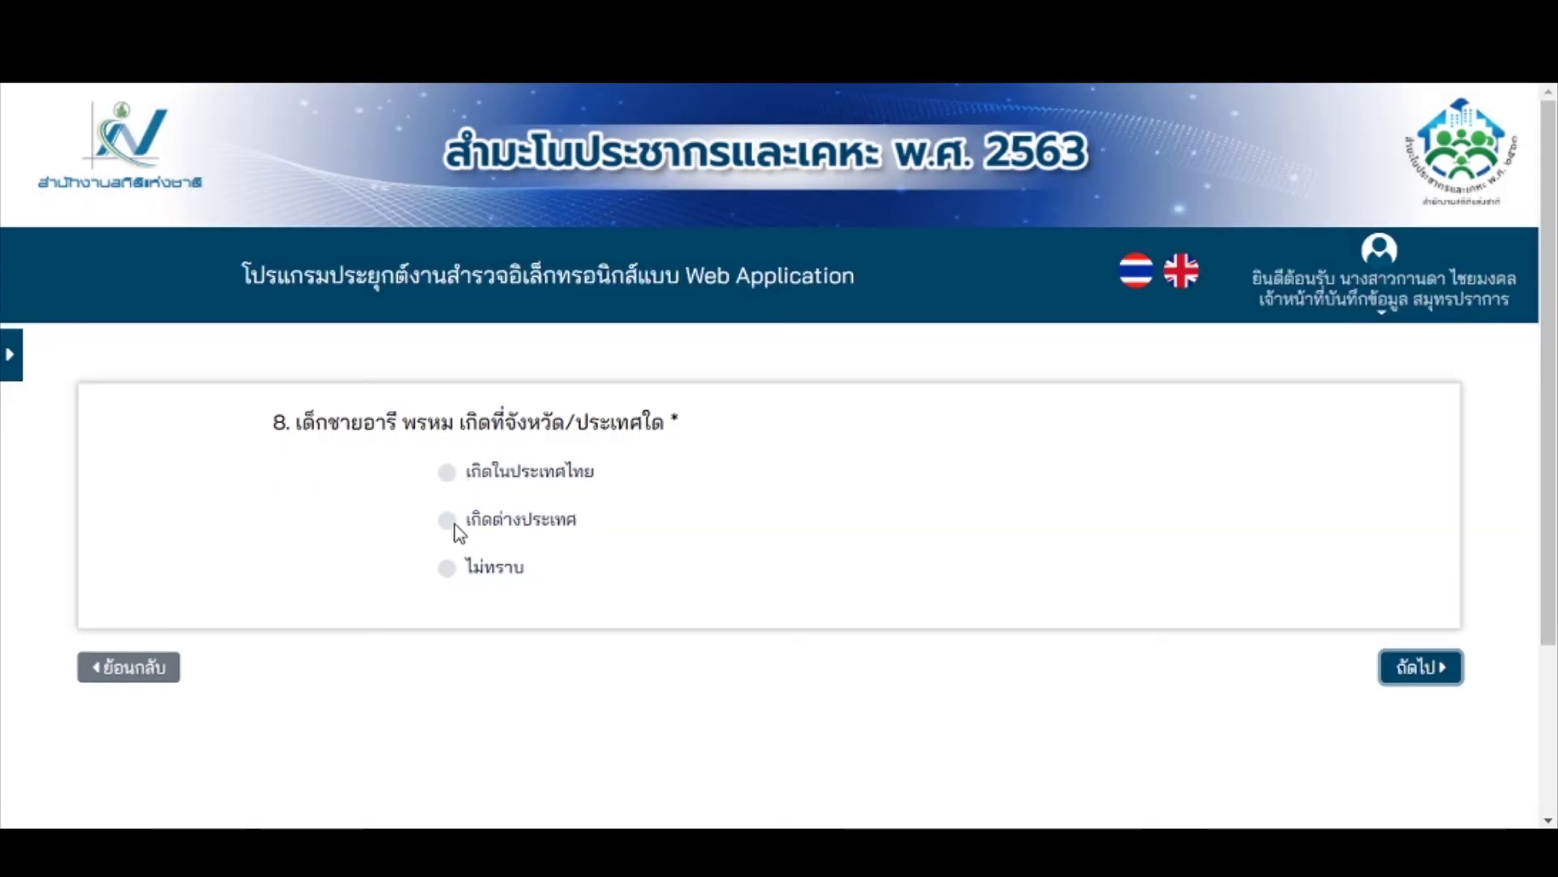
pyautogui.moveTo(450, 570); pyautogui.dragTo(988, 577)
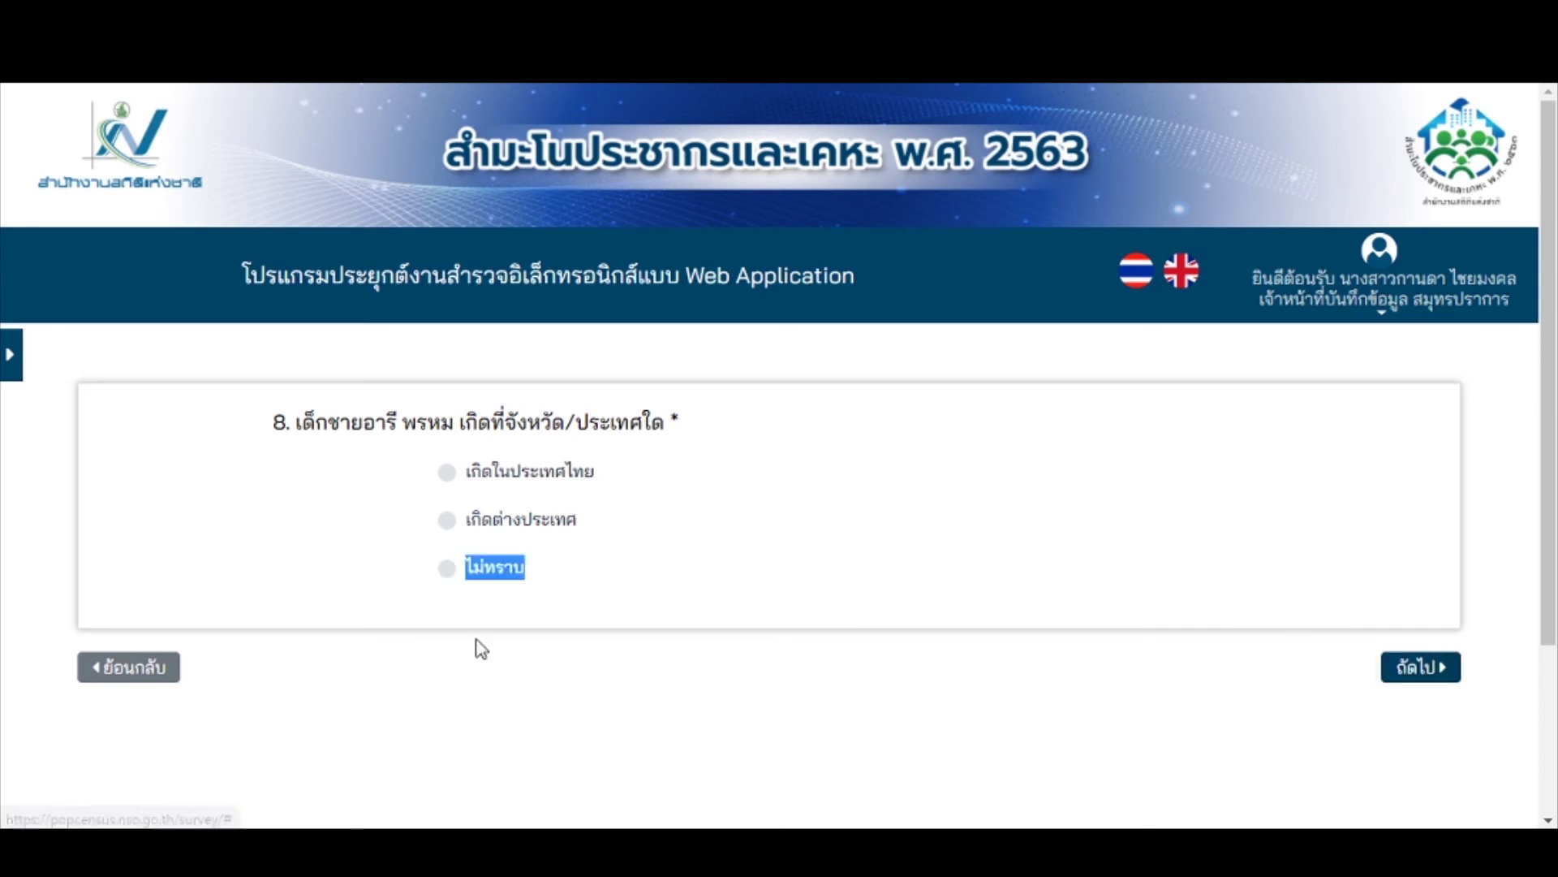
pyautogui.click(447, 568)
pyautogui.click(1404, 667)
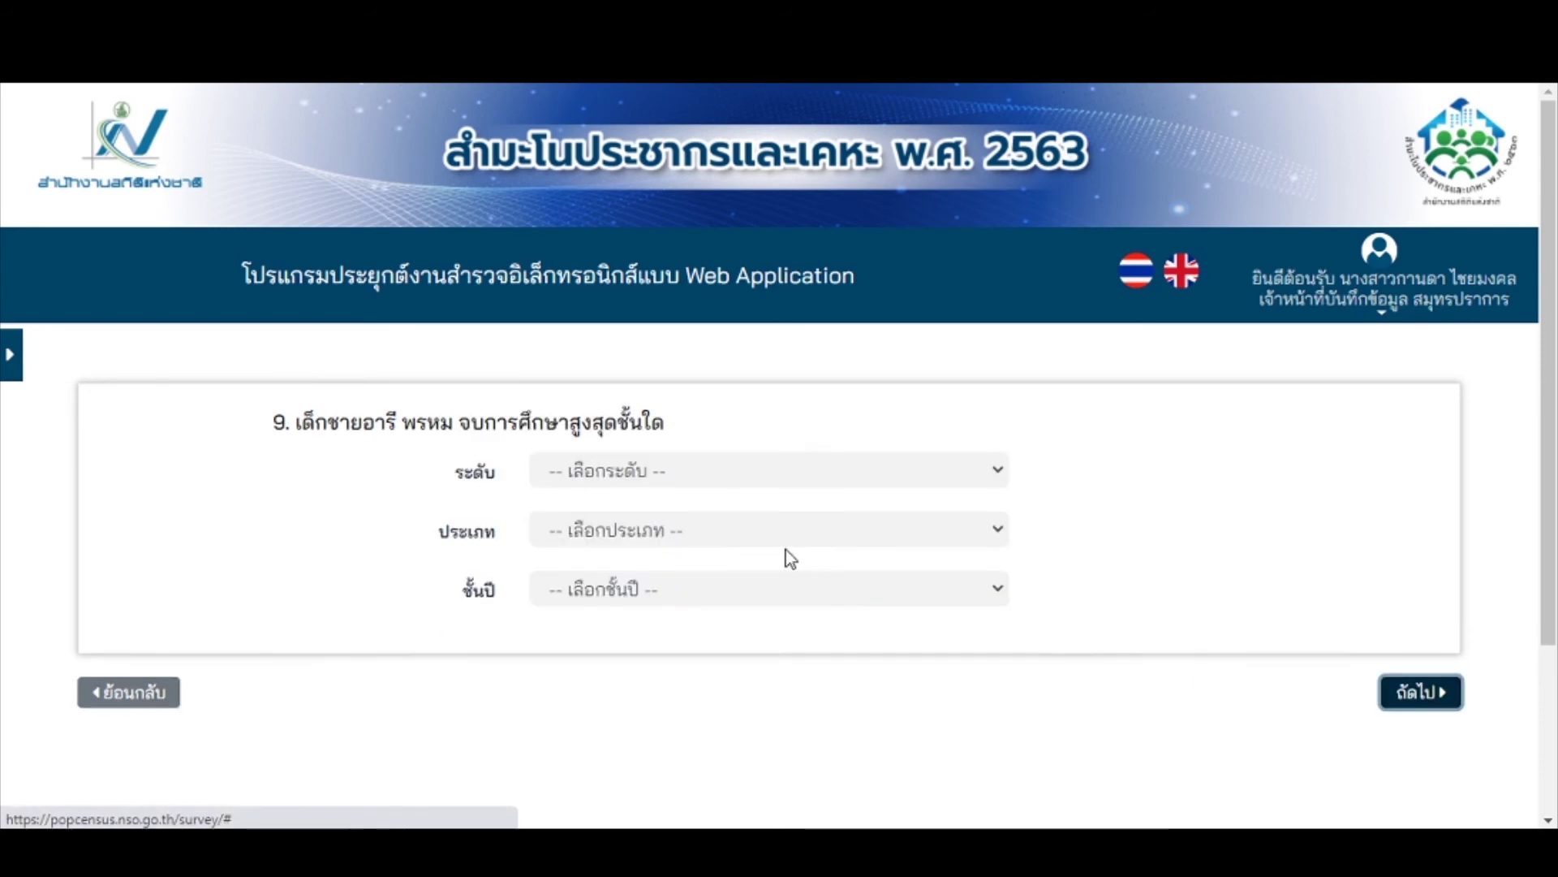
# Record the member's education level as 00-ถ้าไม่เรียน/ไม่เคยเรียน/ไม่เคยจบชั้นใดเลย and continue to the residence questions.
pyautogui.scroll(-1, 786, 549)
pyautogui.click(713, 348)
pyautogui.click(669, 402)
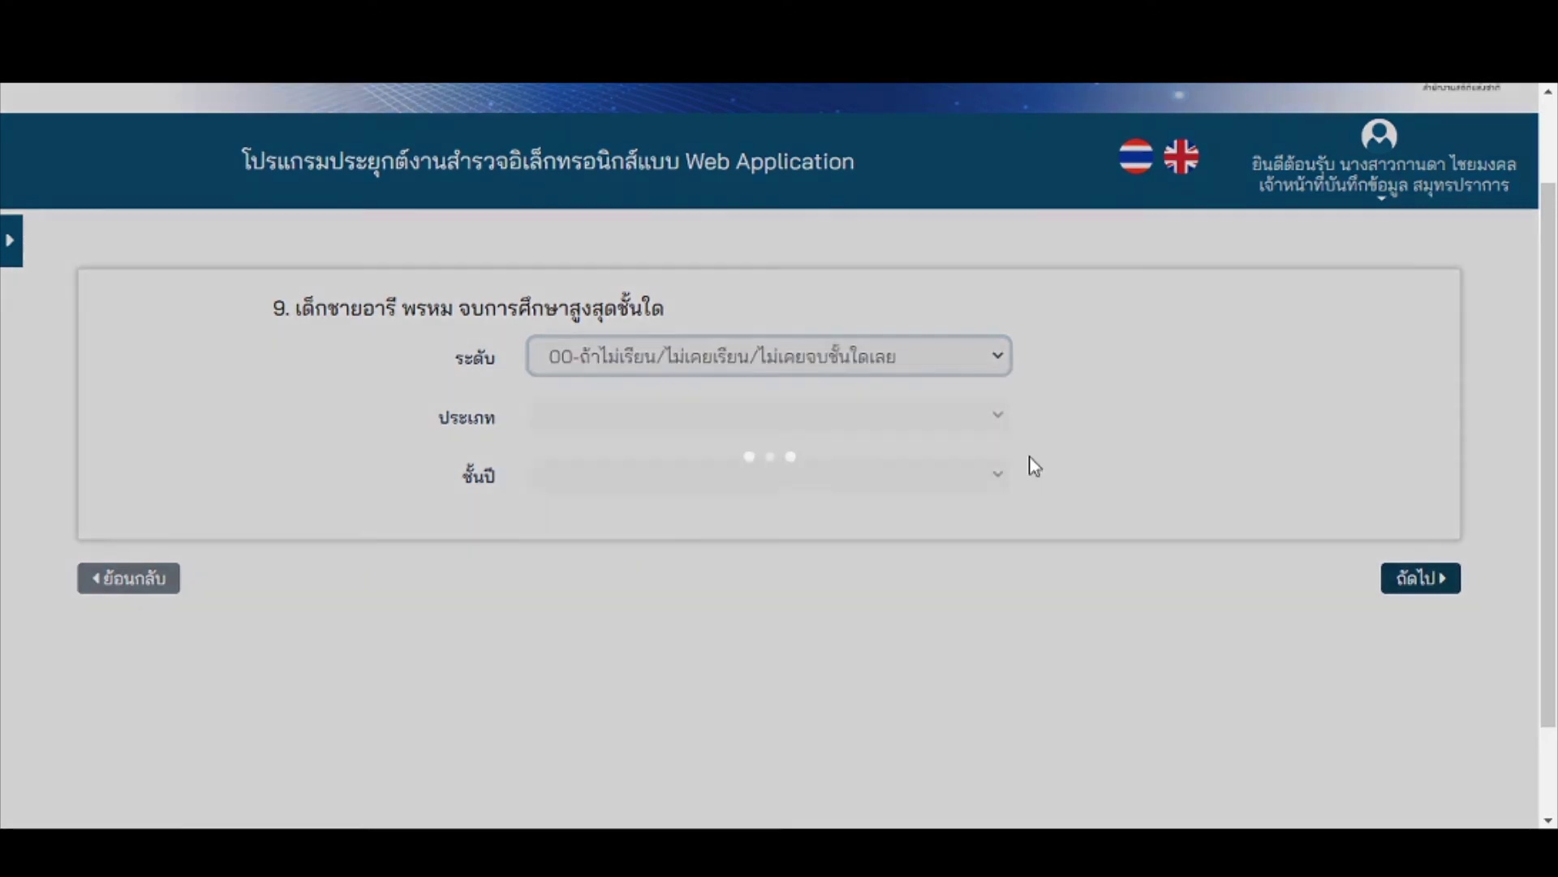
pyautogui.click(1401, 579)
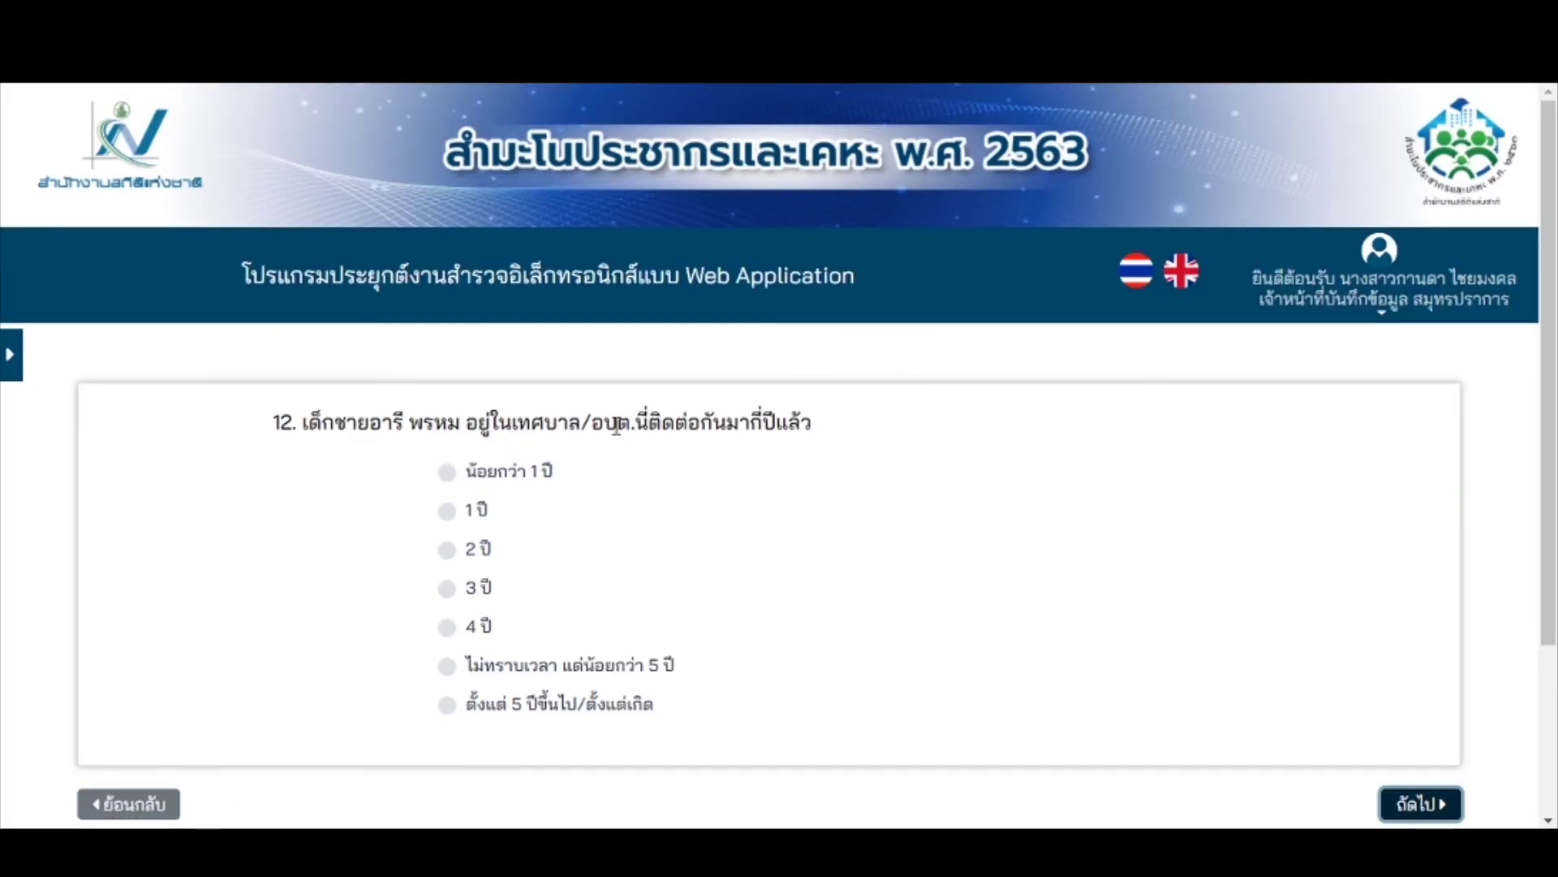
# Set the length of residence in the municipality to น้อยกว่า 1 ปี and the previous residence to ย้ายภายในจังหวัด, and continue.
pyautogui.click(447, 471)
pyautogui.scroll(-2, 1064, 550)
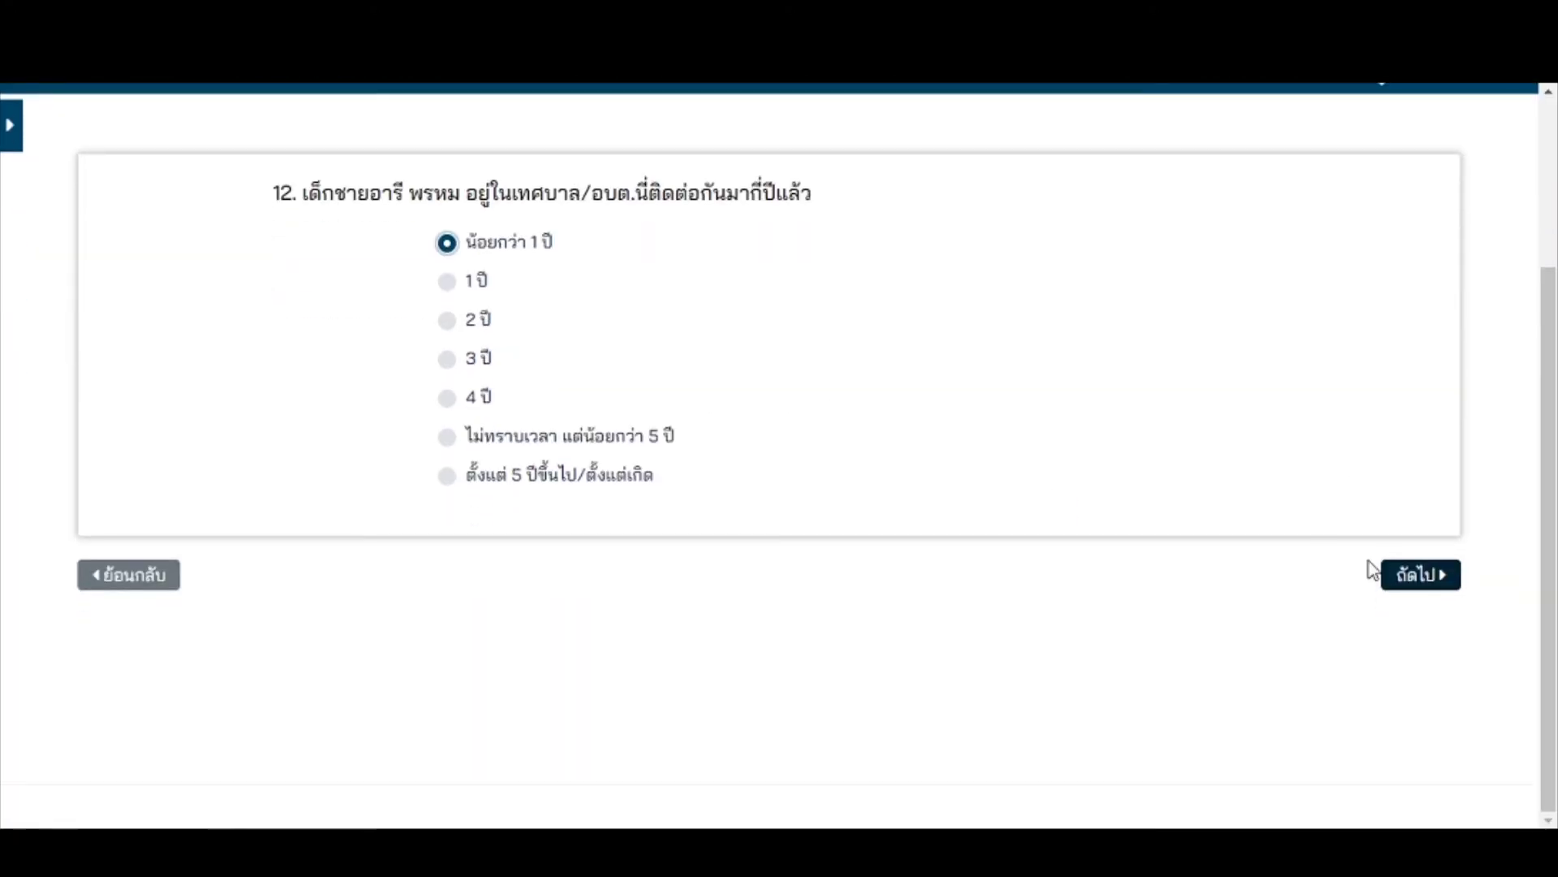
pyautogui.click(1409, 574)
pyautogui.click(447, 471)
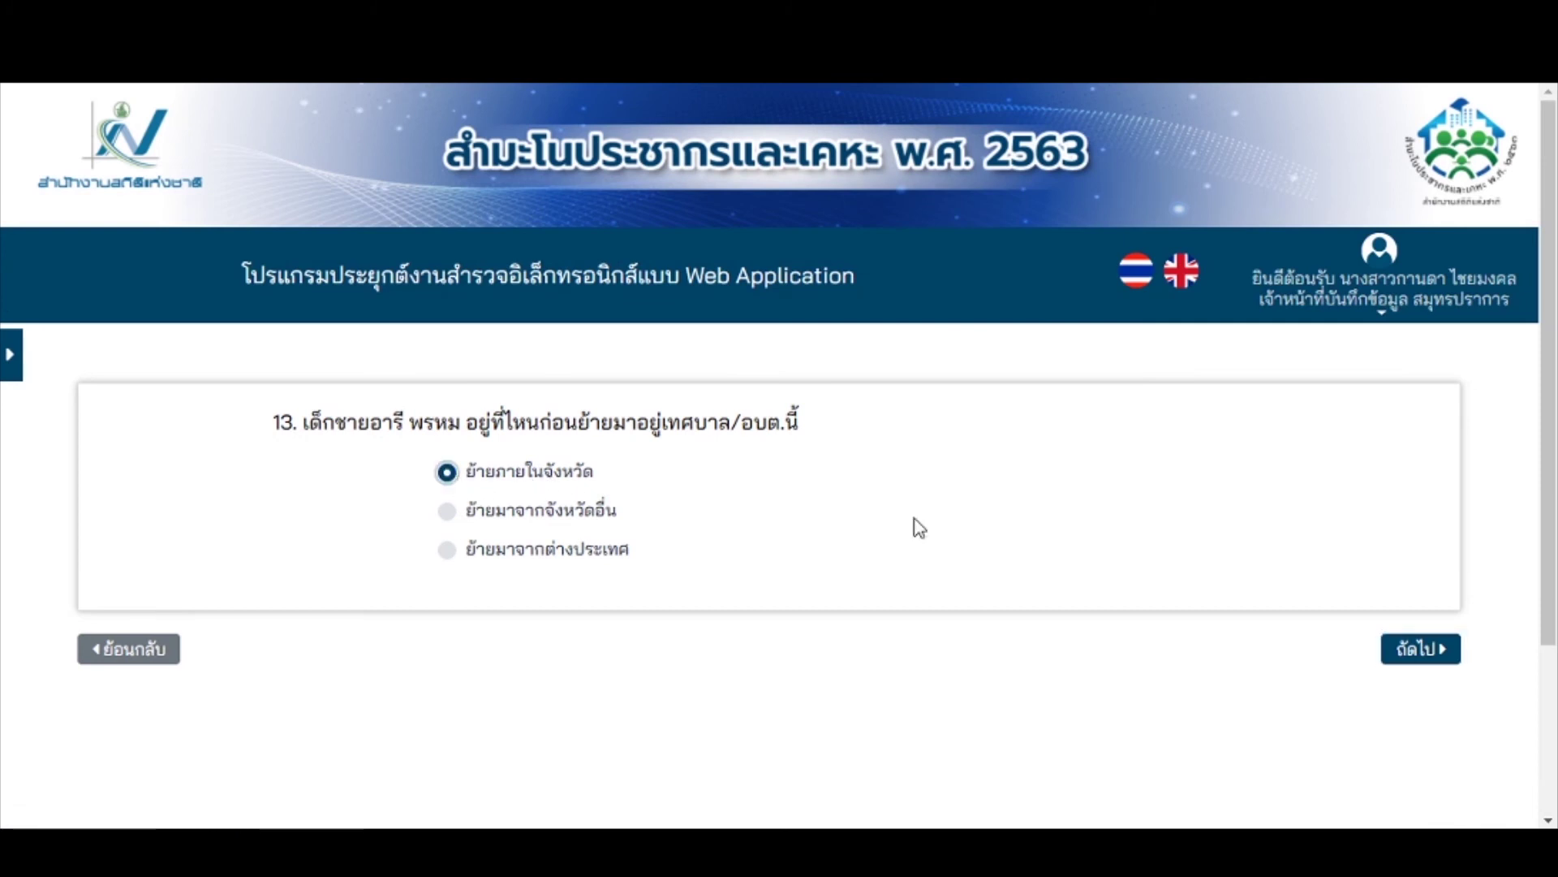
pyautogui.click(1435, 651)
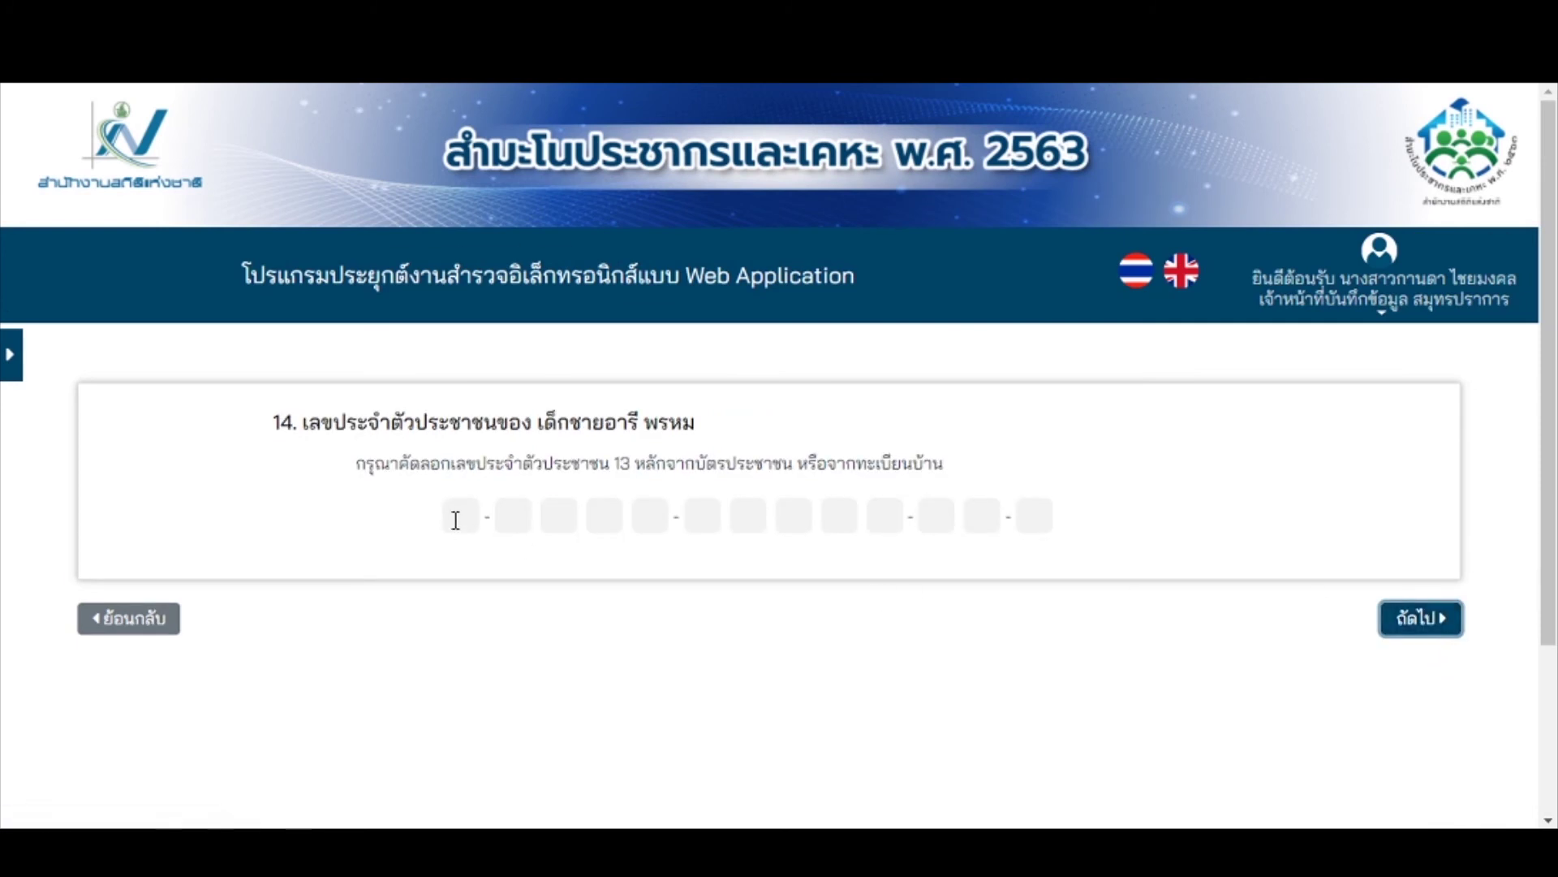
# Leave the member's national ID number blank, confirm submission of the new member's data, and review the household's member list.
pyautogui.click(1426, 625)
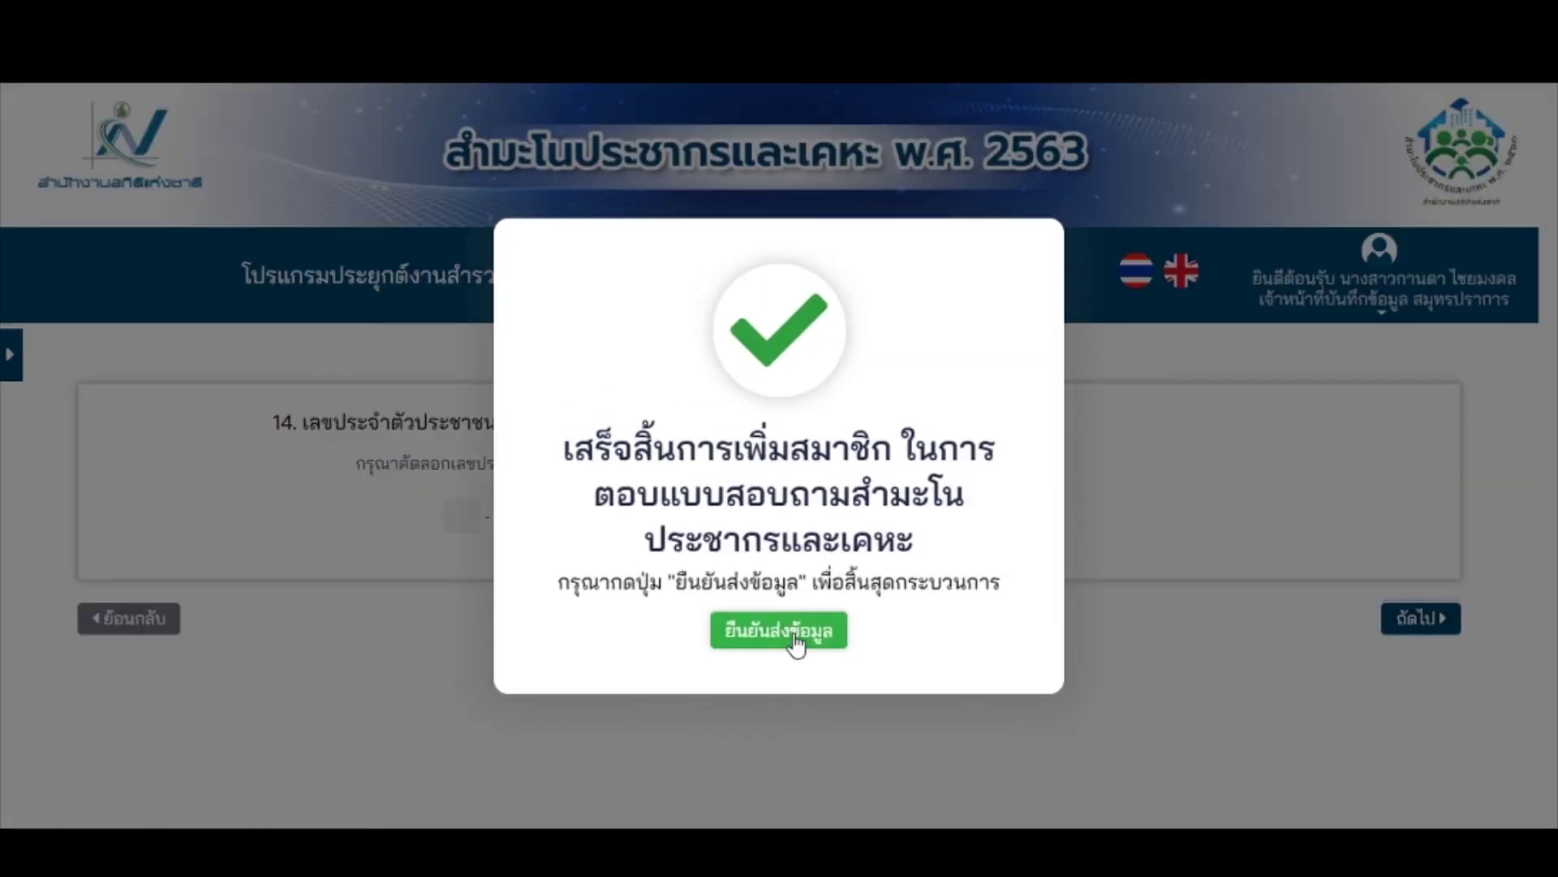
pyautogui.click(795, 645)
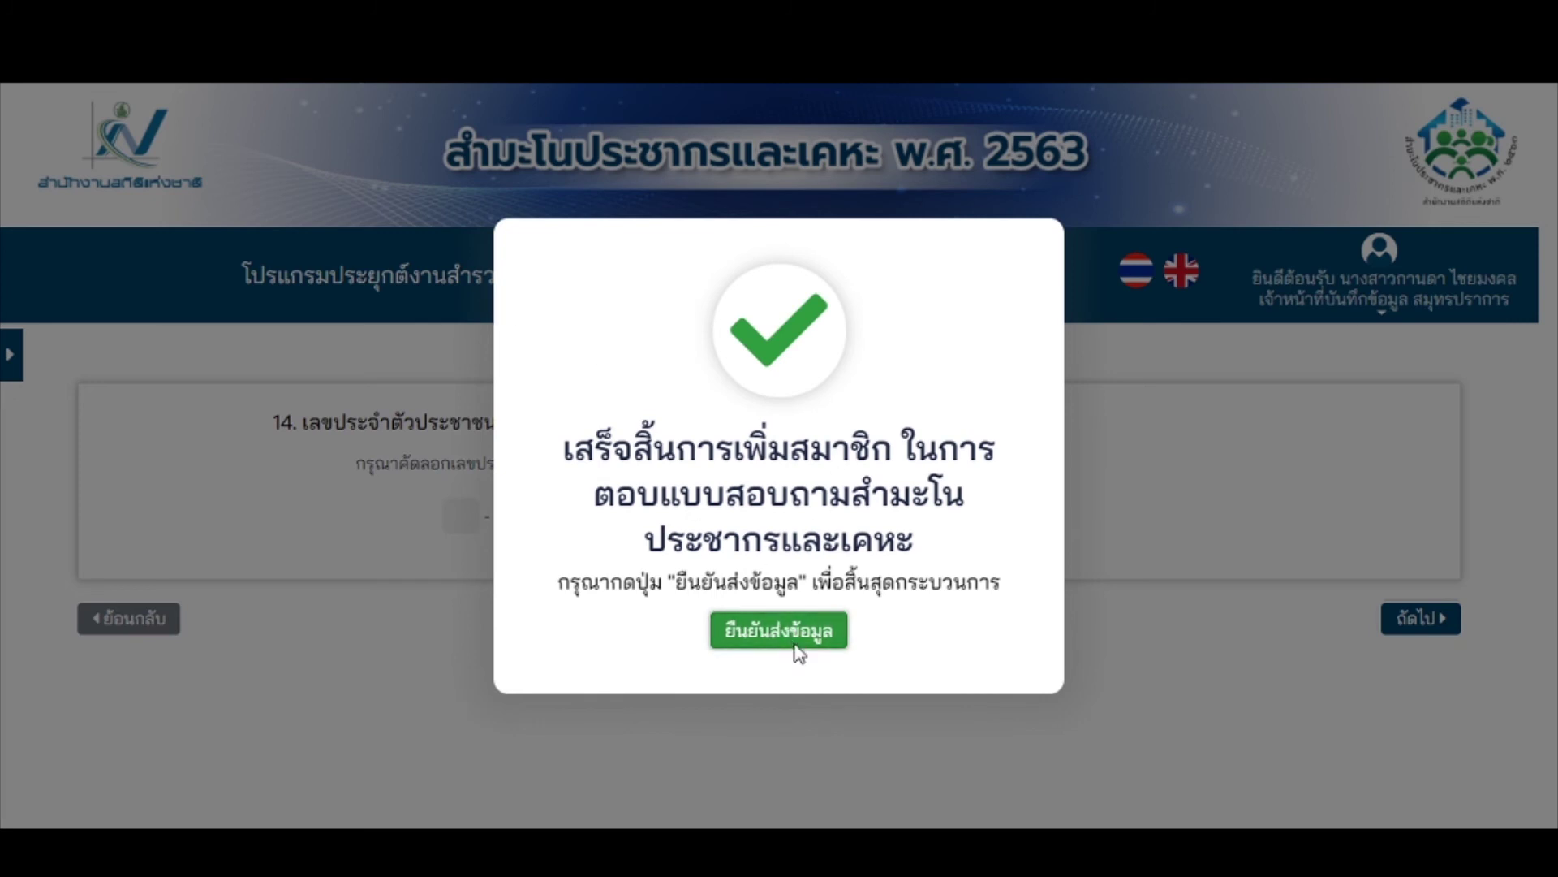
pyautogui.scroll(-5, 799, 628)
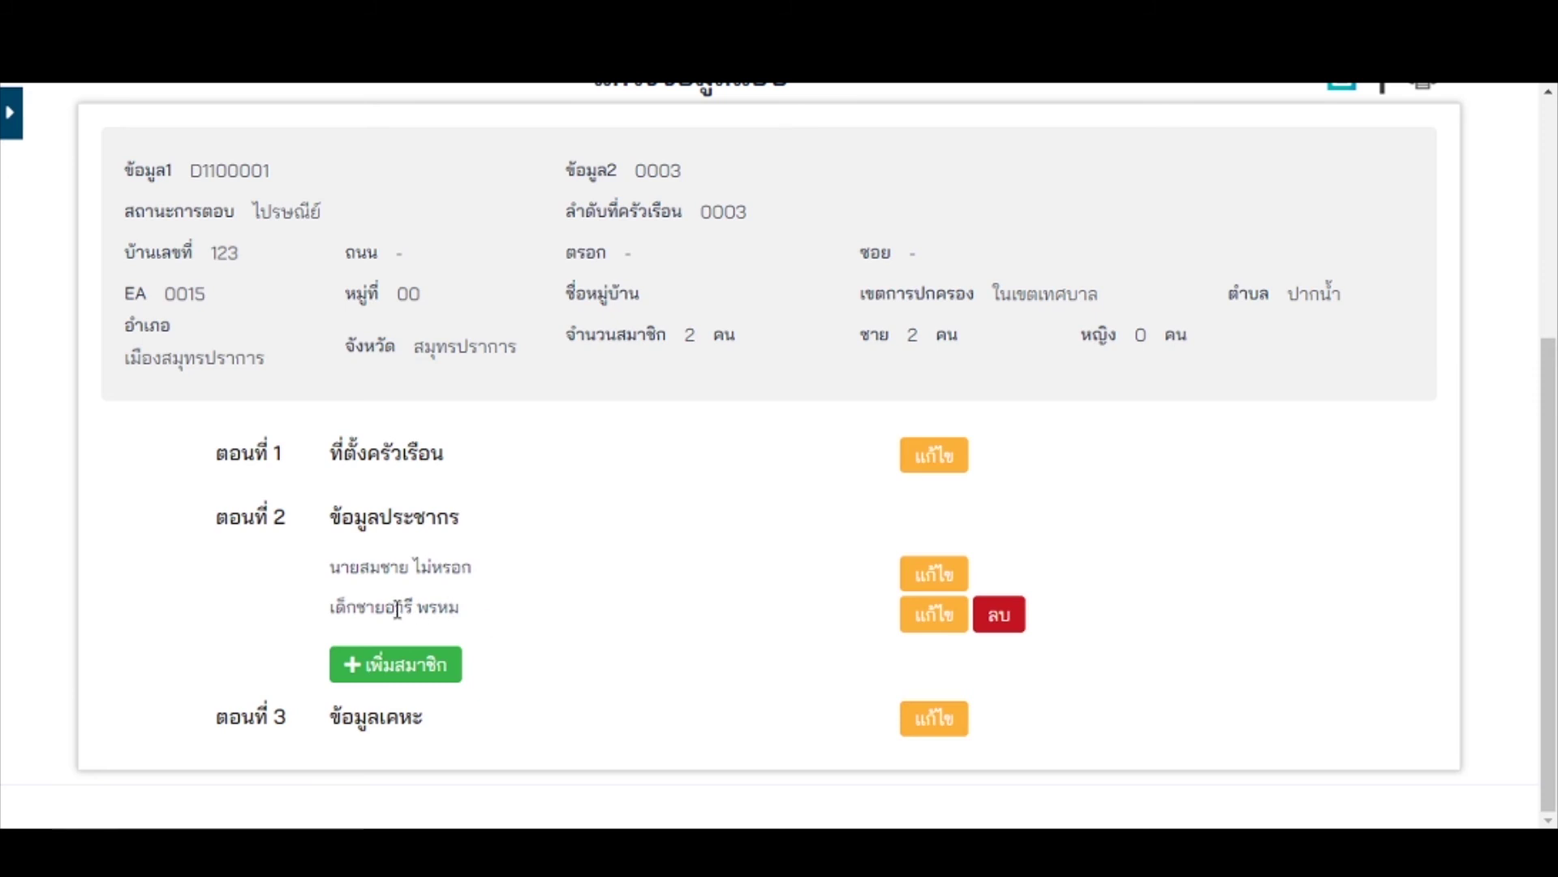
pyautogui.scroll(5, 1177, 516)
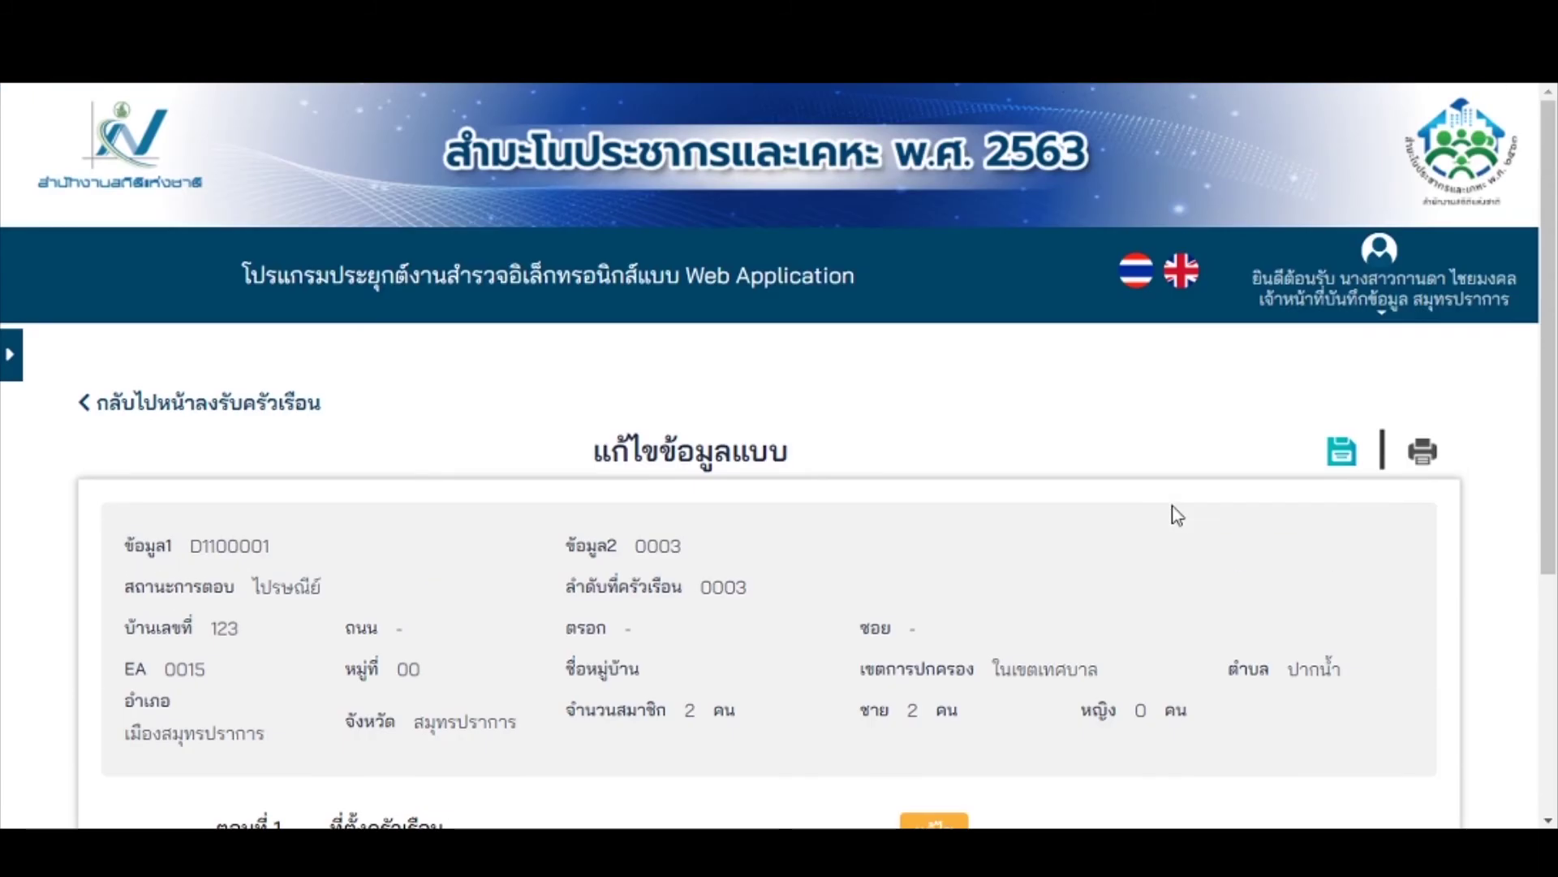
# Download the household's questionnaire as a PDF, open it to examine the member table, and close it.
pyautogui.click(1340, 462)
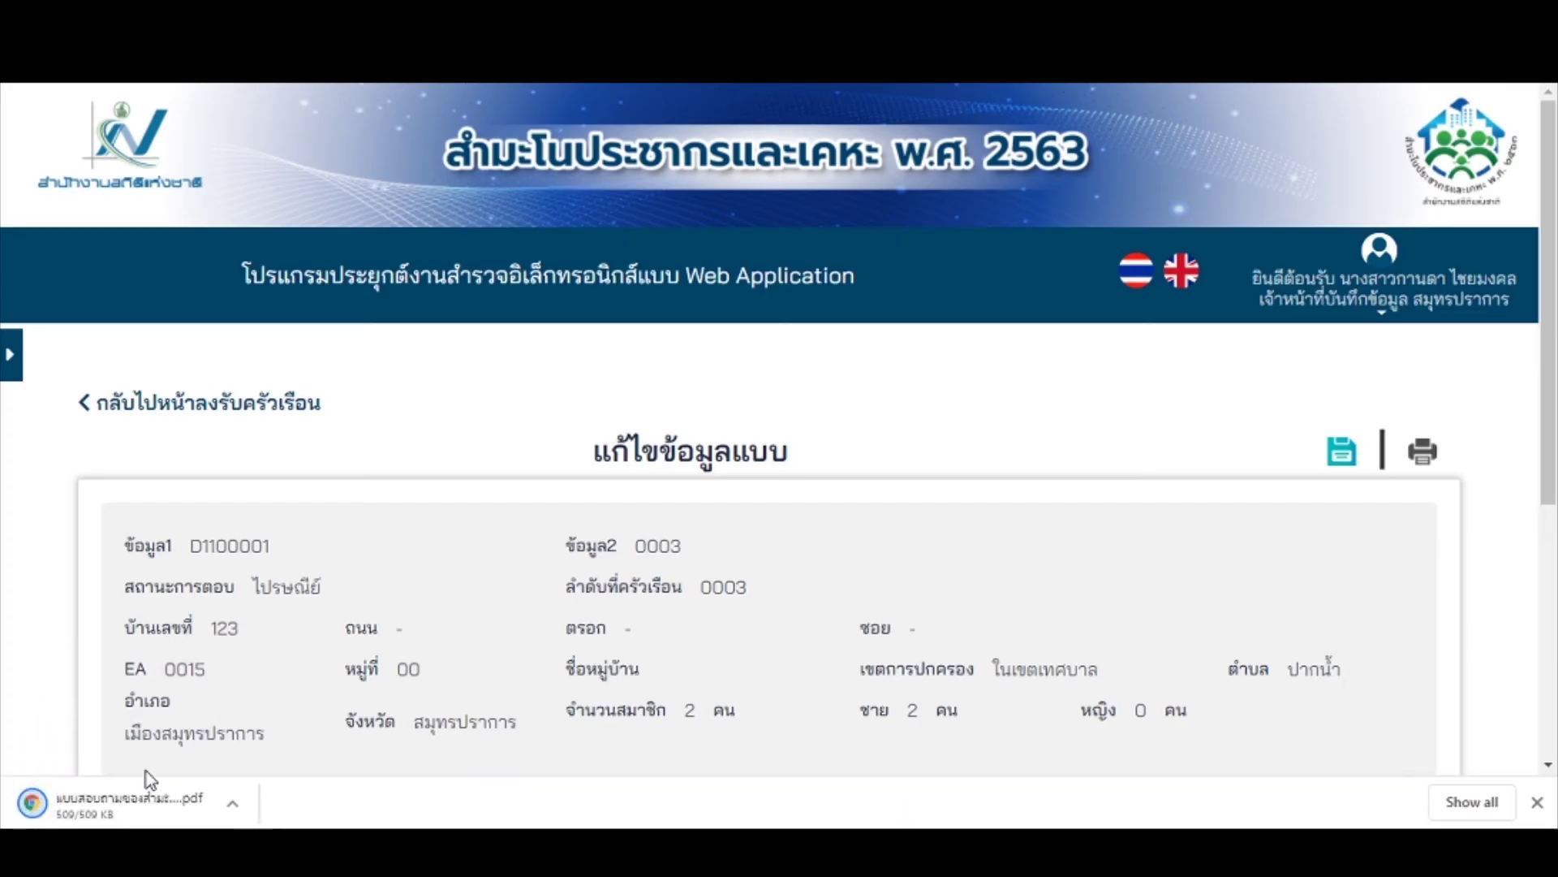
pyautogui.click(126, 812)
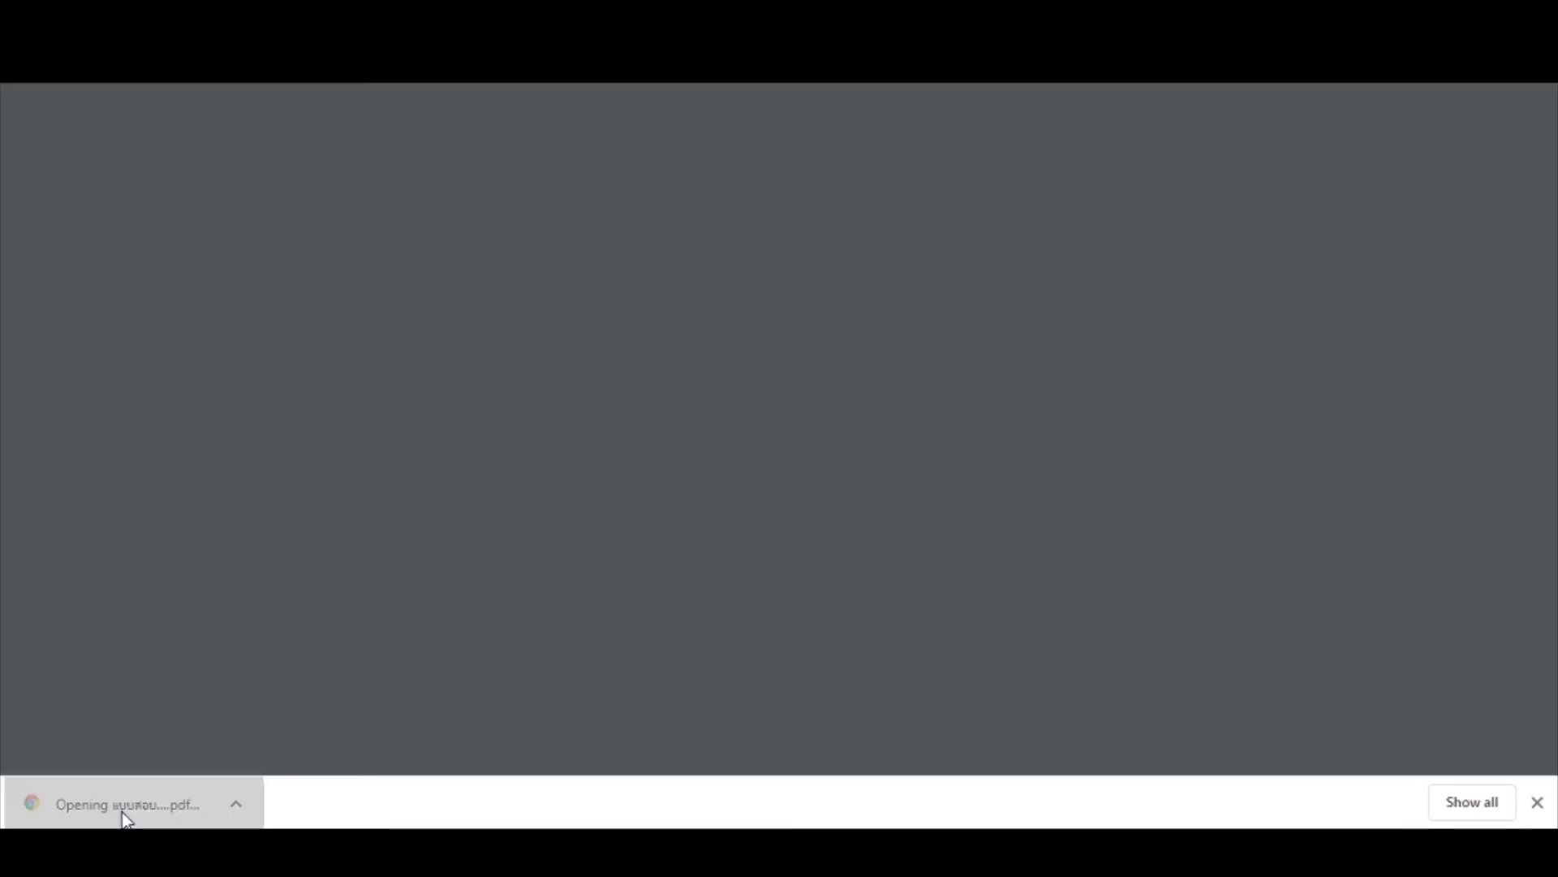
pyautogui.scroll(-5, 847, 548)
pyautogui.scroll(-10, 846, 547)
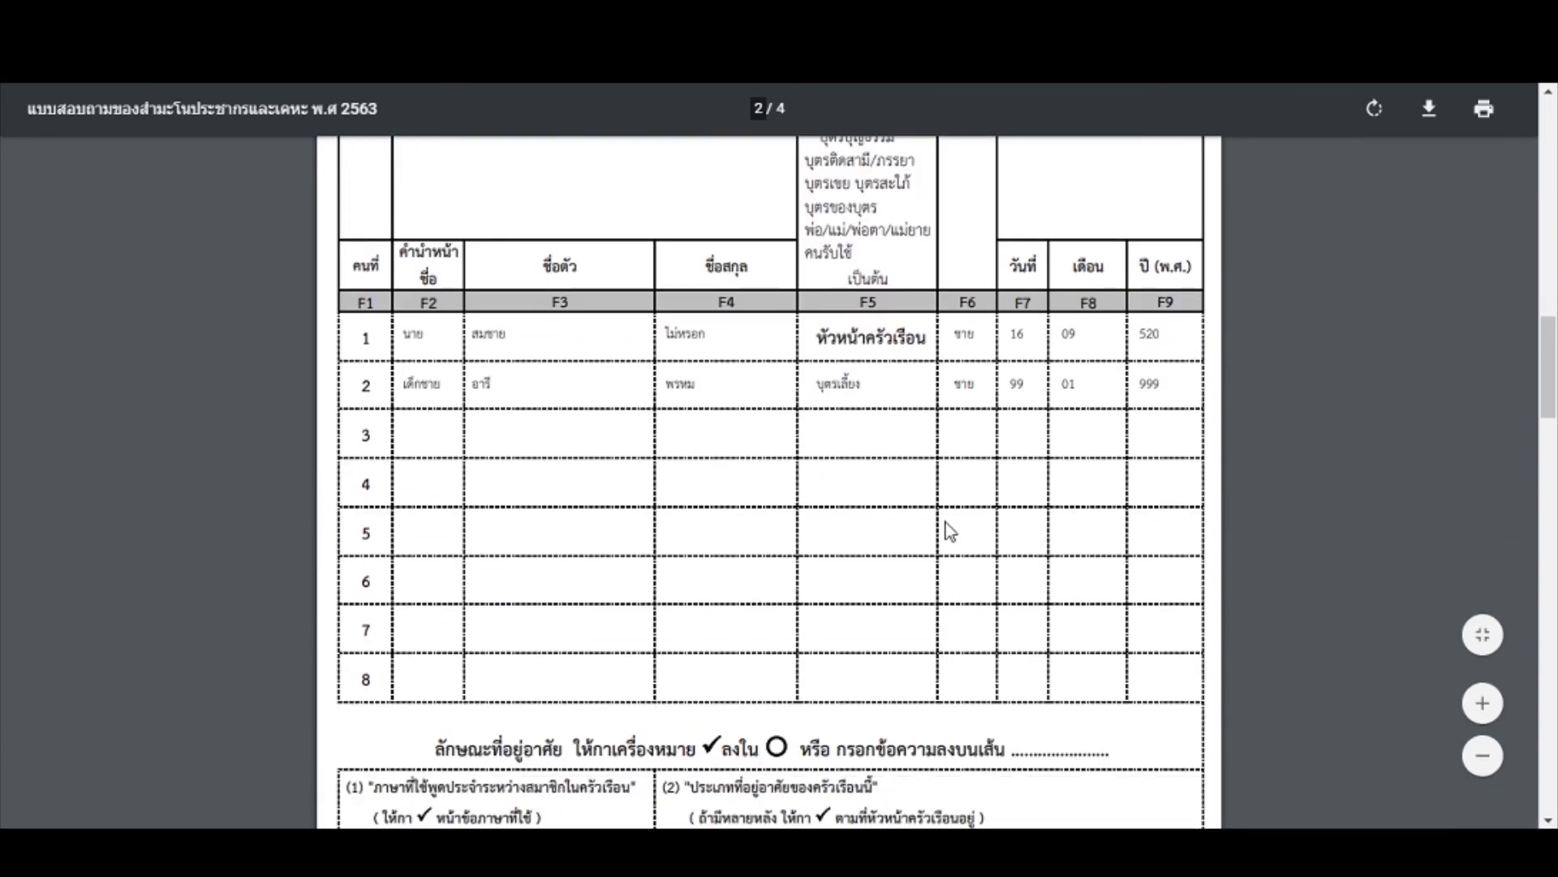
pyautogui.scroll(-8, 946, 526)
pyautogui.hotkey('ctrl', 'w')
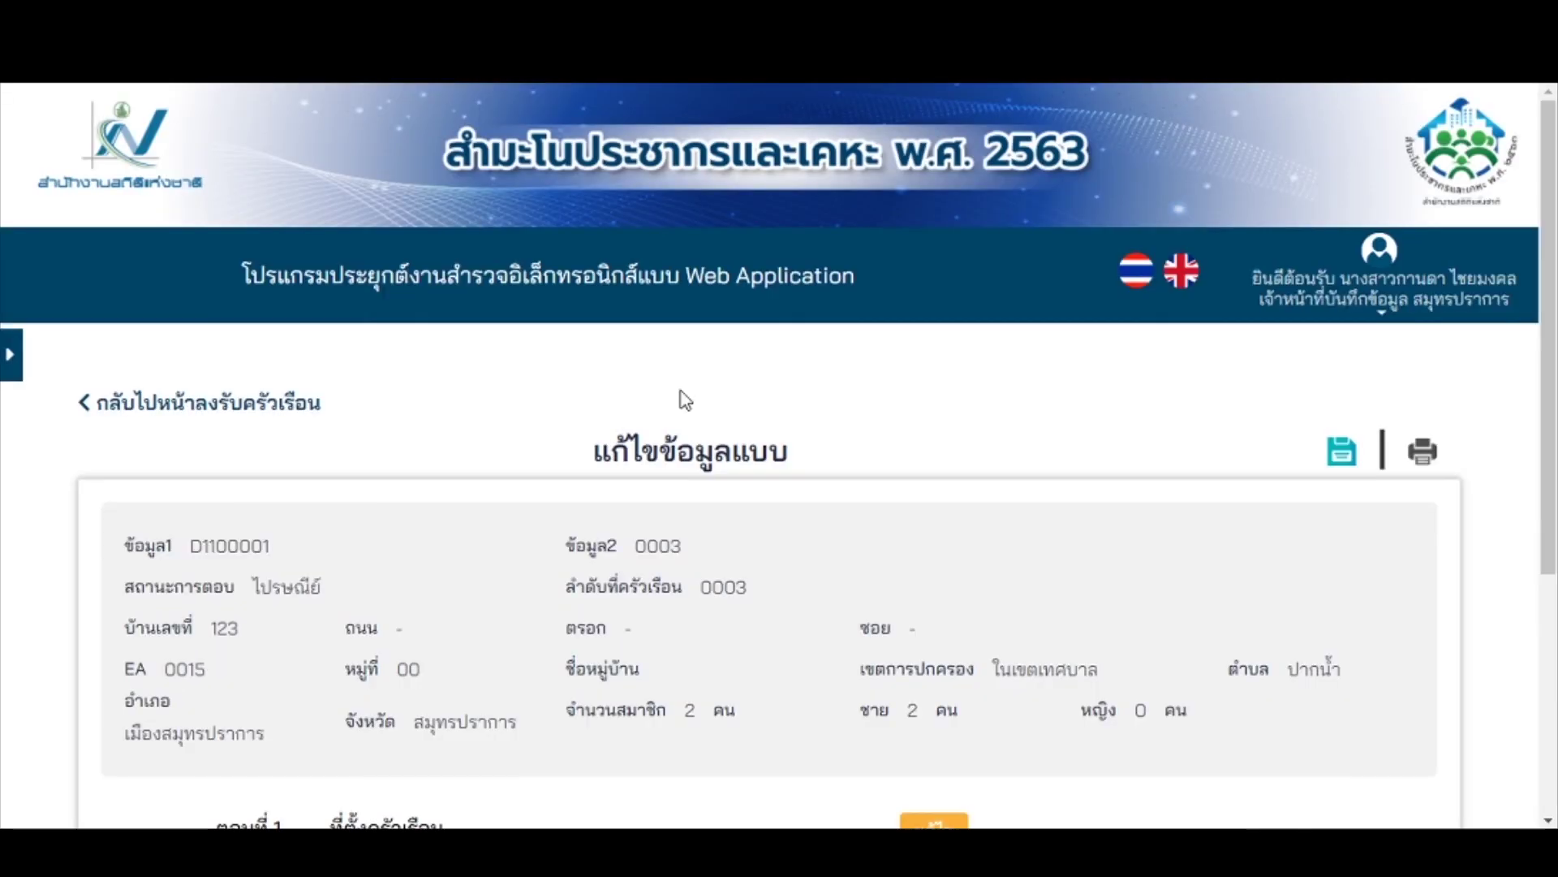
# Return to the ลงรับครัวเรือน page and expand the site navigation.
pyautogui.click(200, 406)
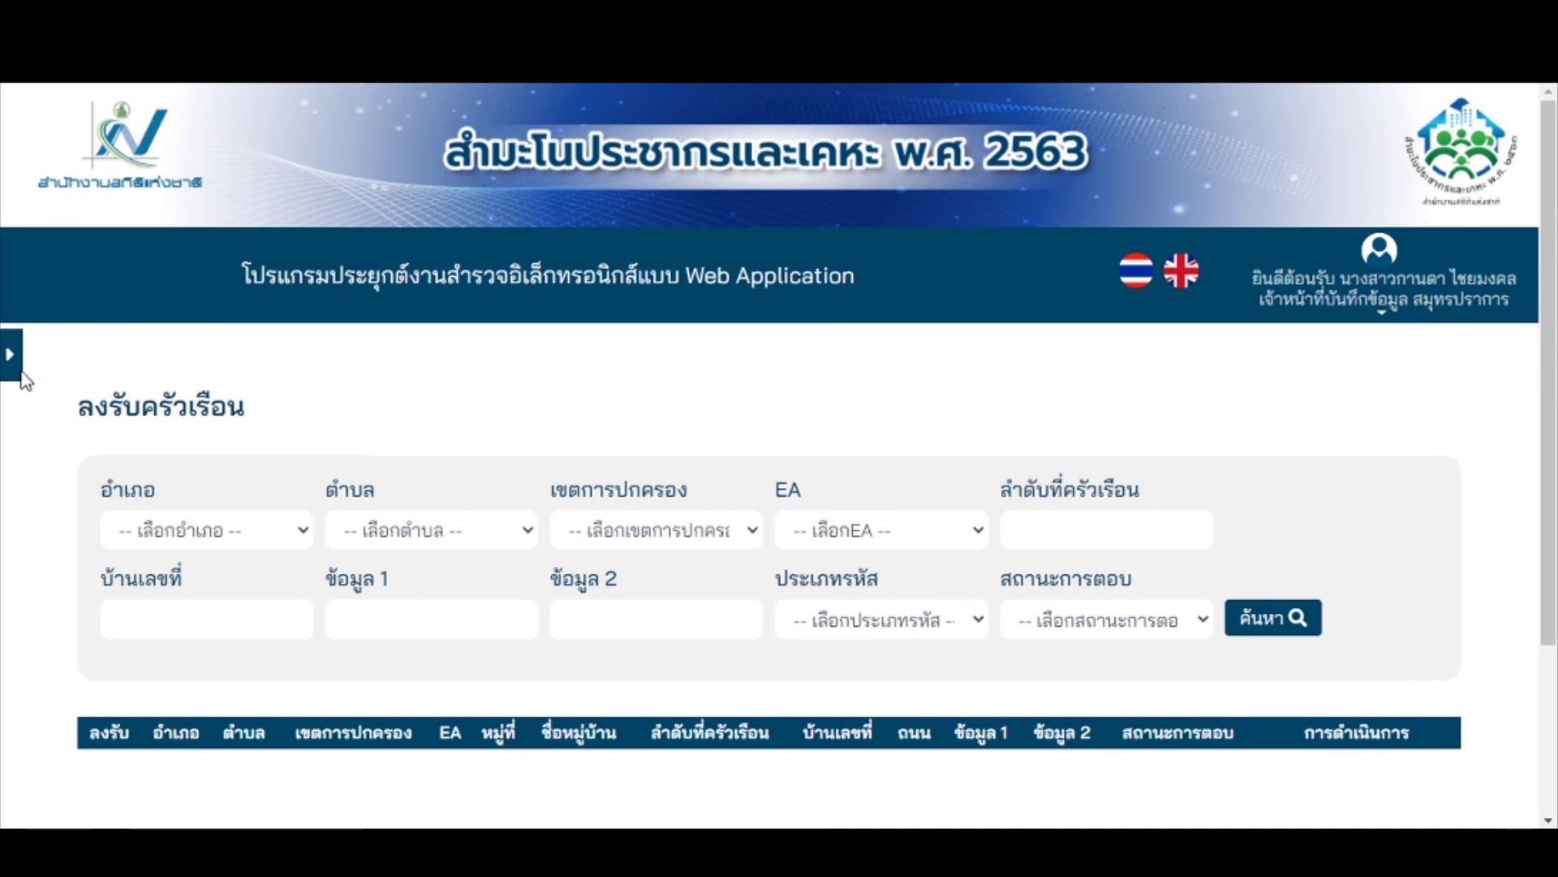
pyautogui.click(12, 354)
pyautogui.scroll(-2, 470, 365)
pyautogui.scroll(2, 536, 372)
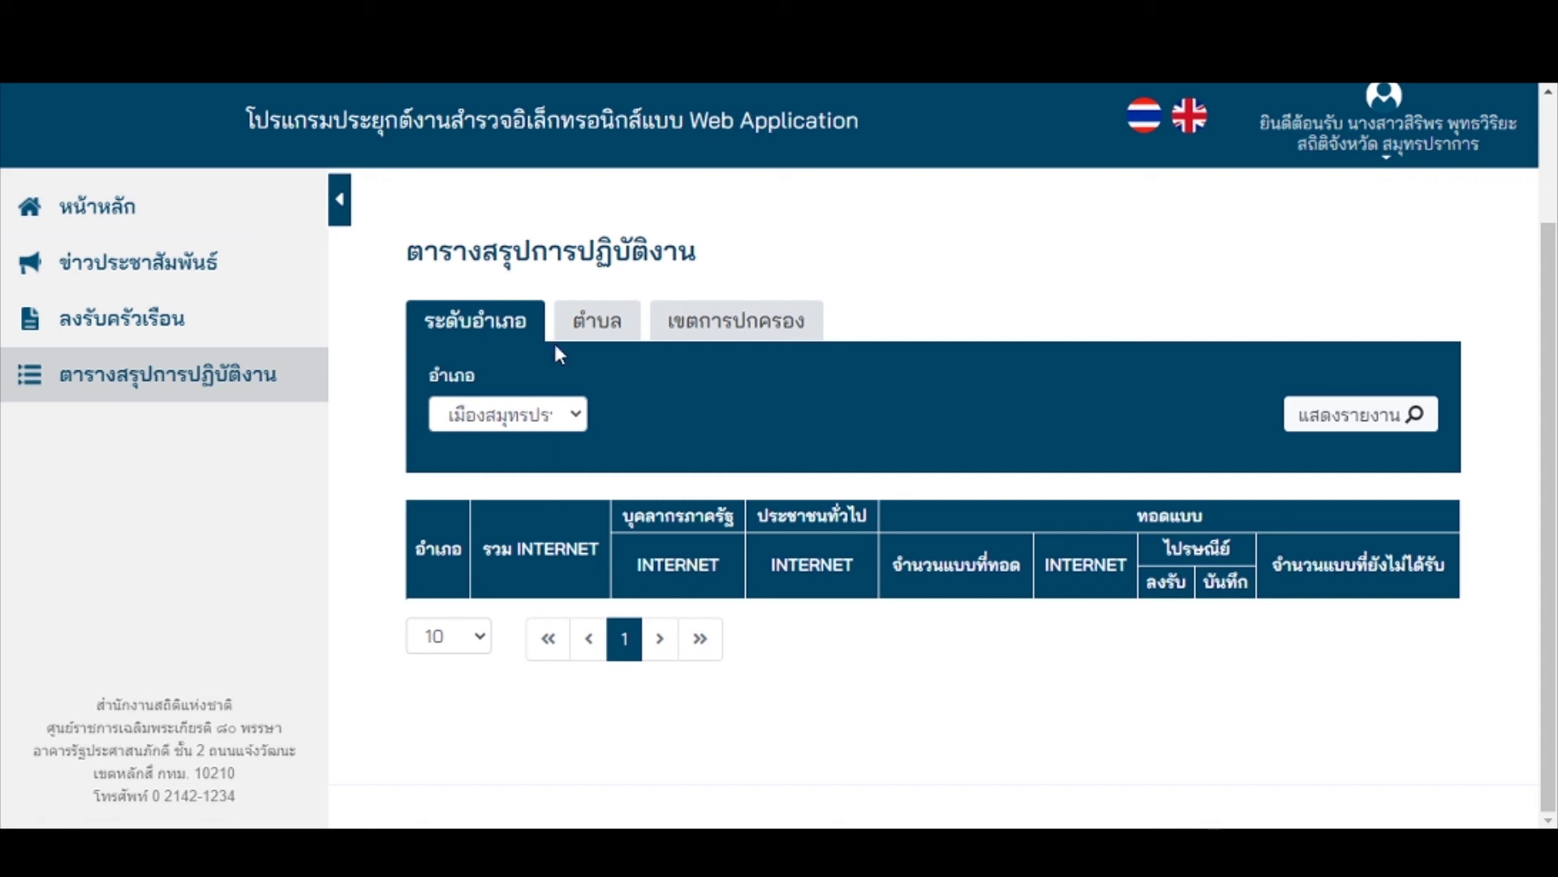
# Look through the report levels of the work summary table and generate the district-level report for เมืองสมุทรปราการ.
pyautogui.click(590, 333)
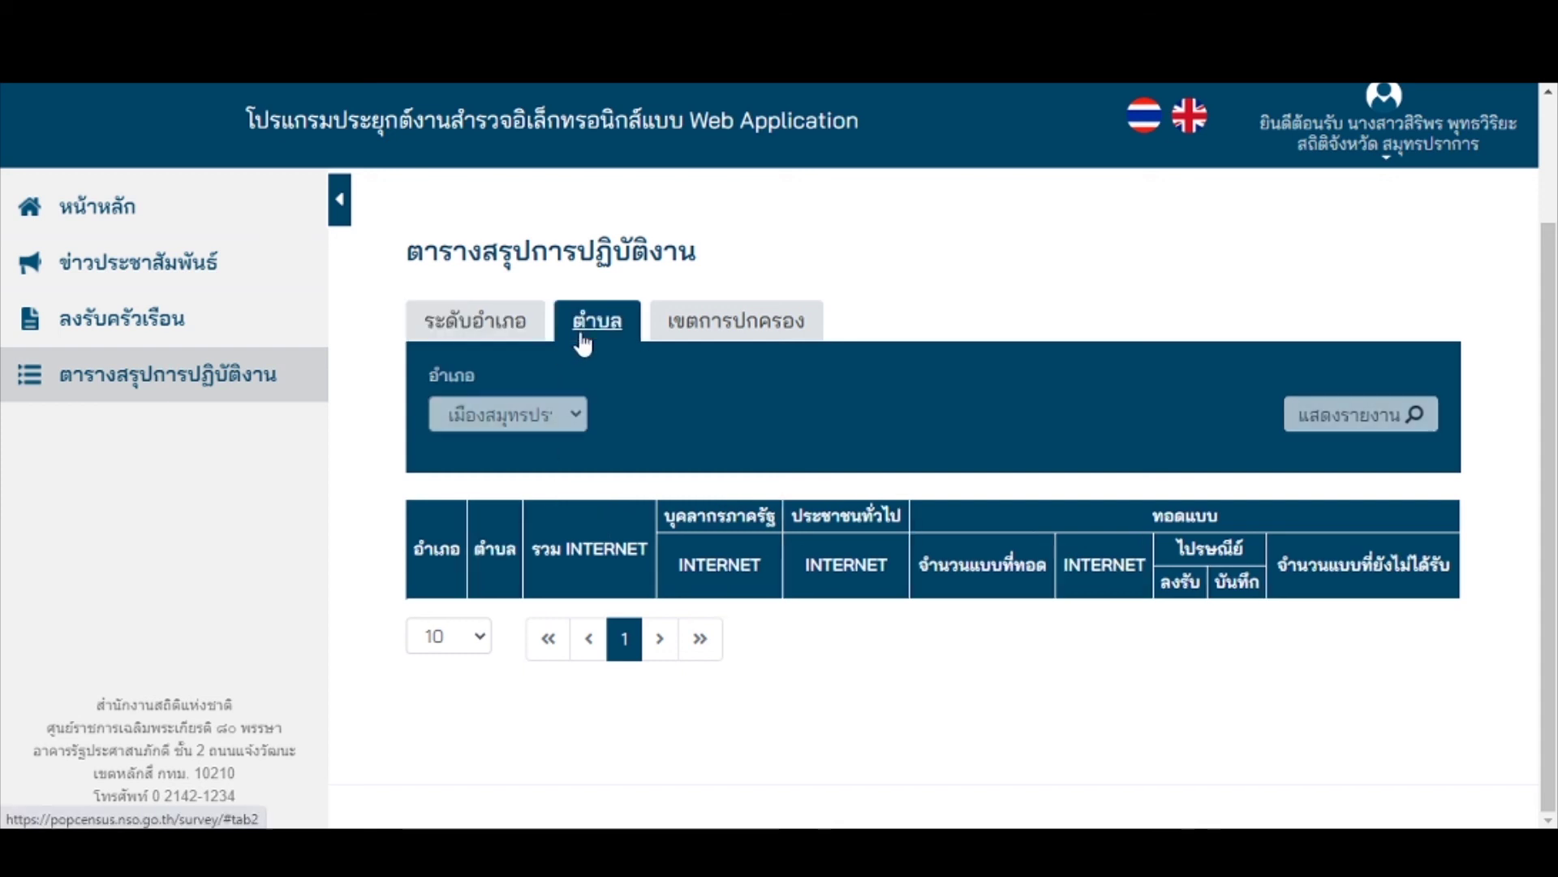
pyautogui.click(772, 333)
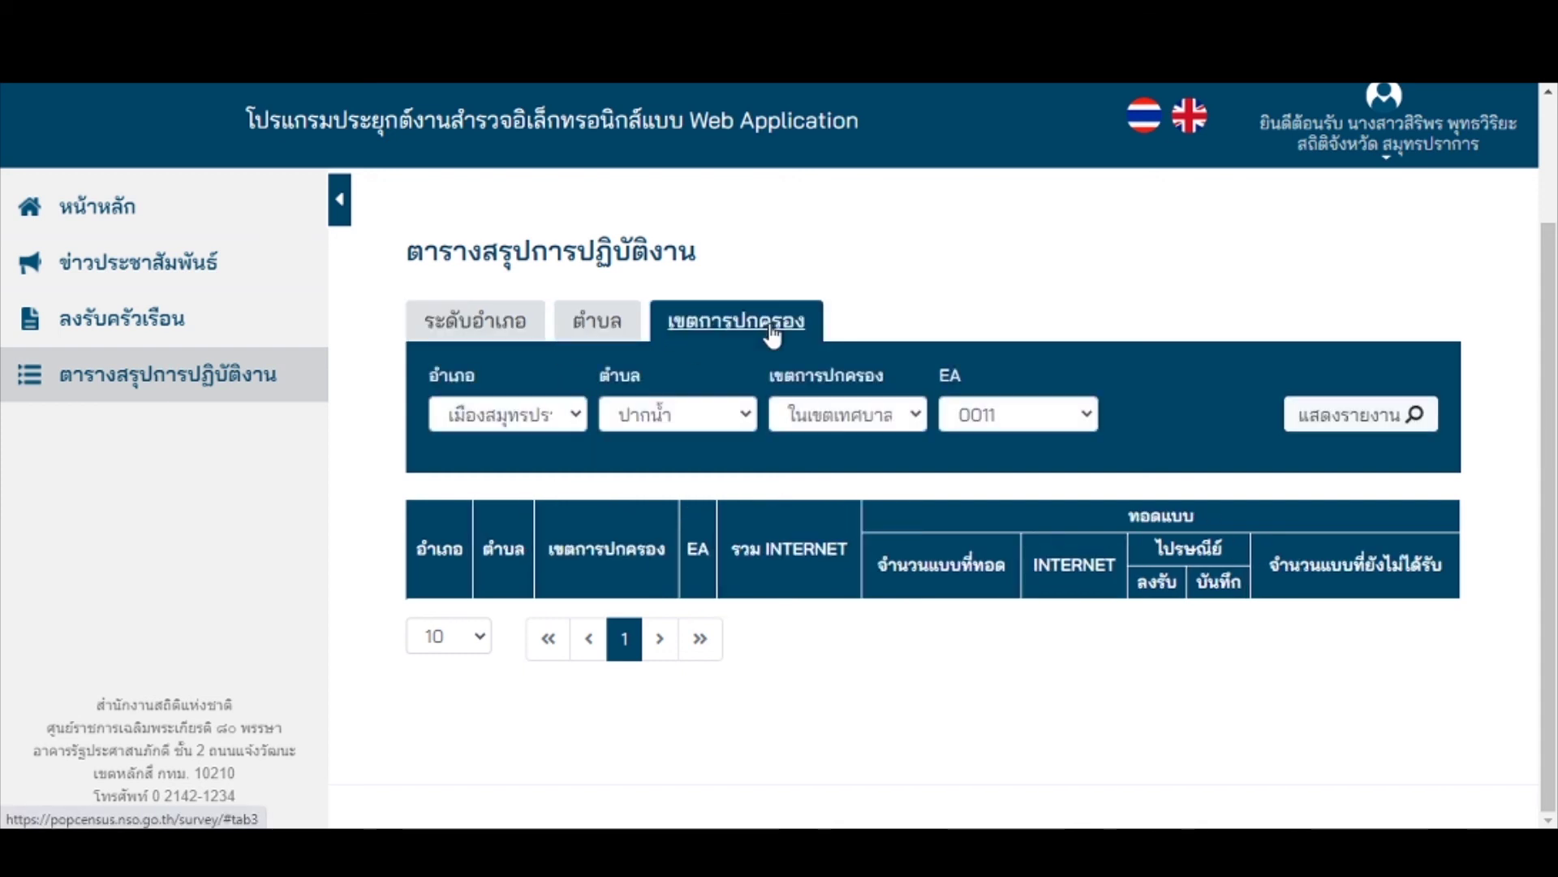
pyautogui.click(479, 329)
pyautogui.click(500, 418)
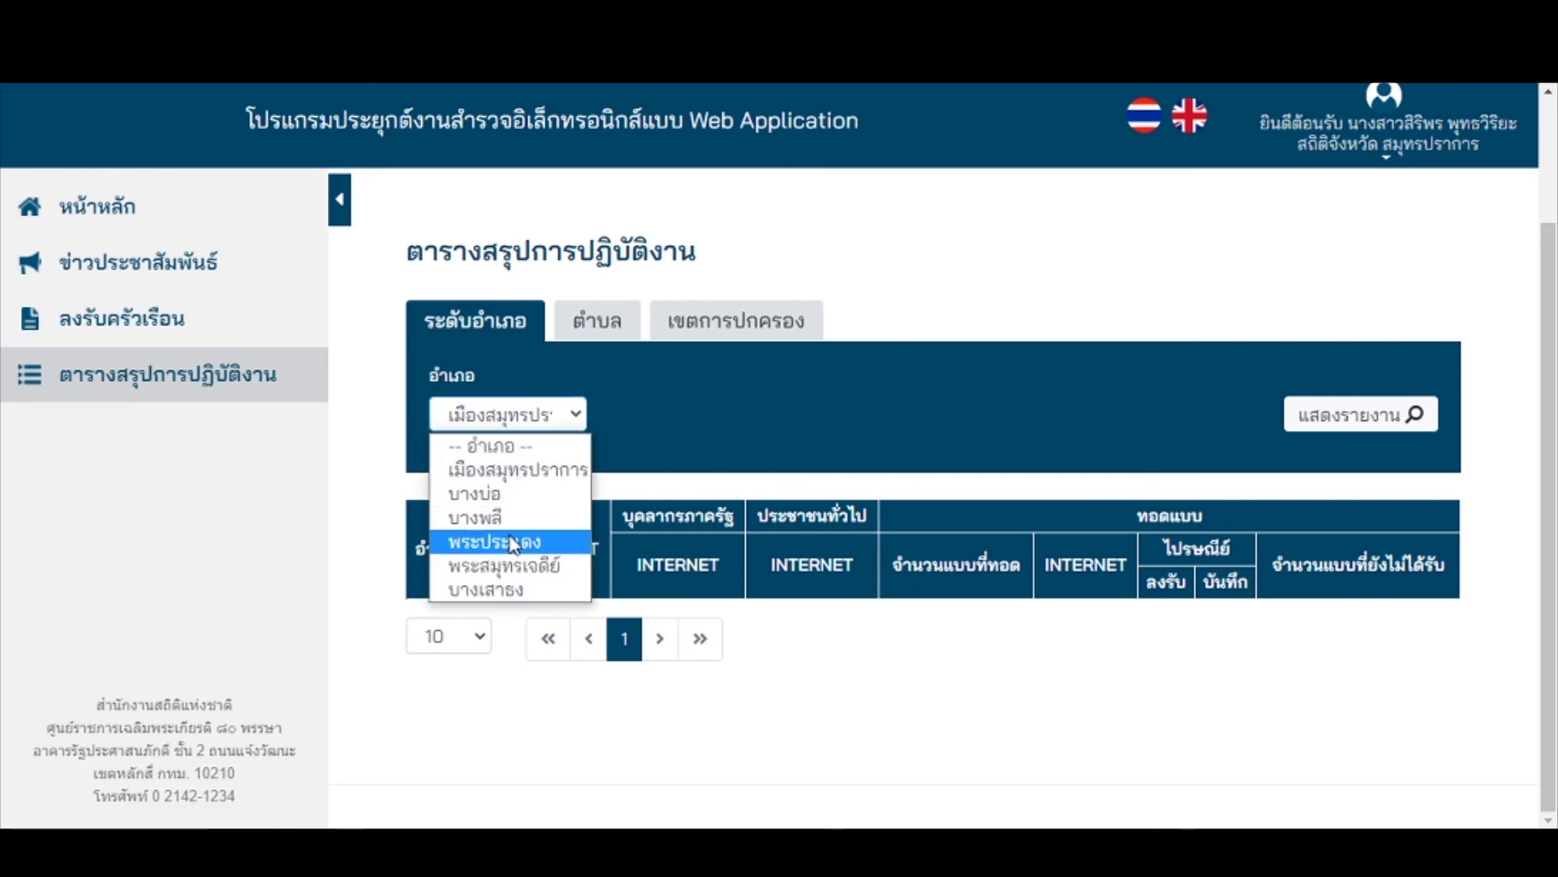
pyautogui.click(510, 471)
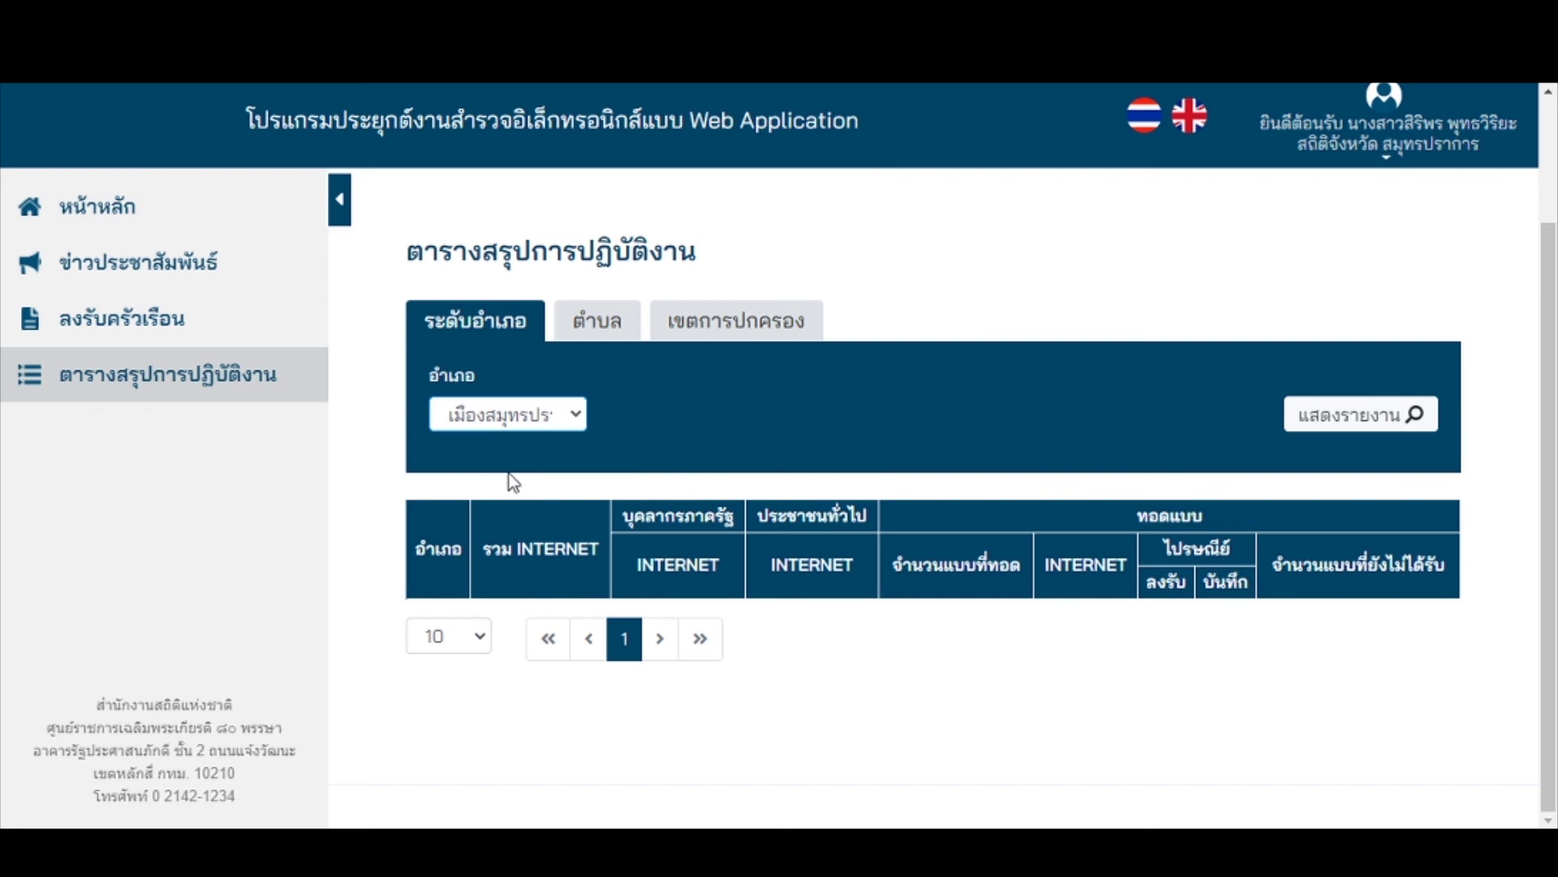
pyautogui.click(1407, 414)
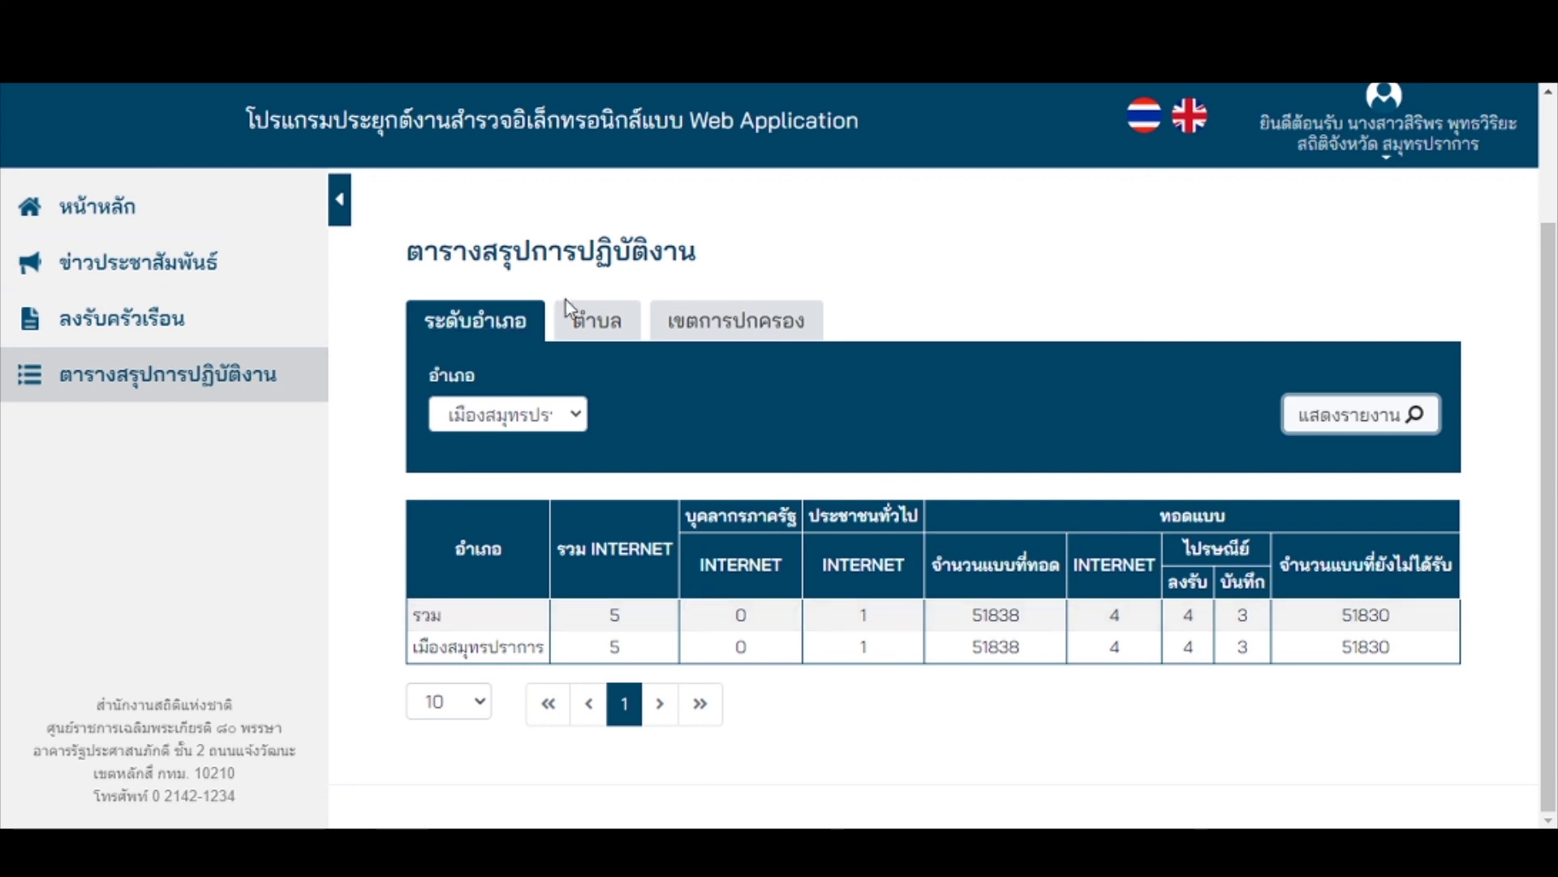
# Generate the subdistrict-level (ตำบล) summary report for ปากน้ำ in เมืองสมุทรปราการ, checking the available subdistricts.
pyautogui.click(592, 331)
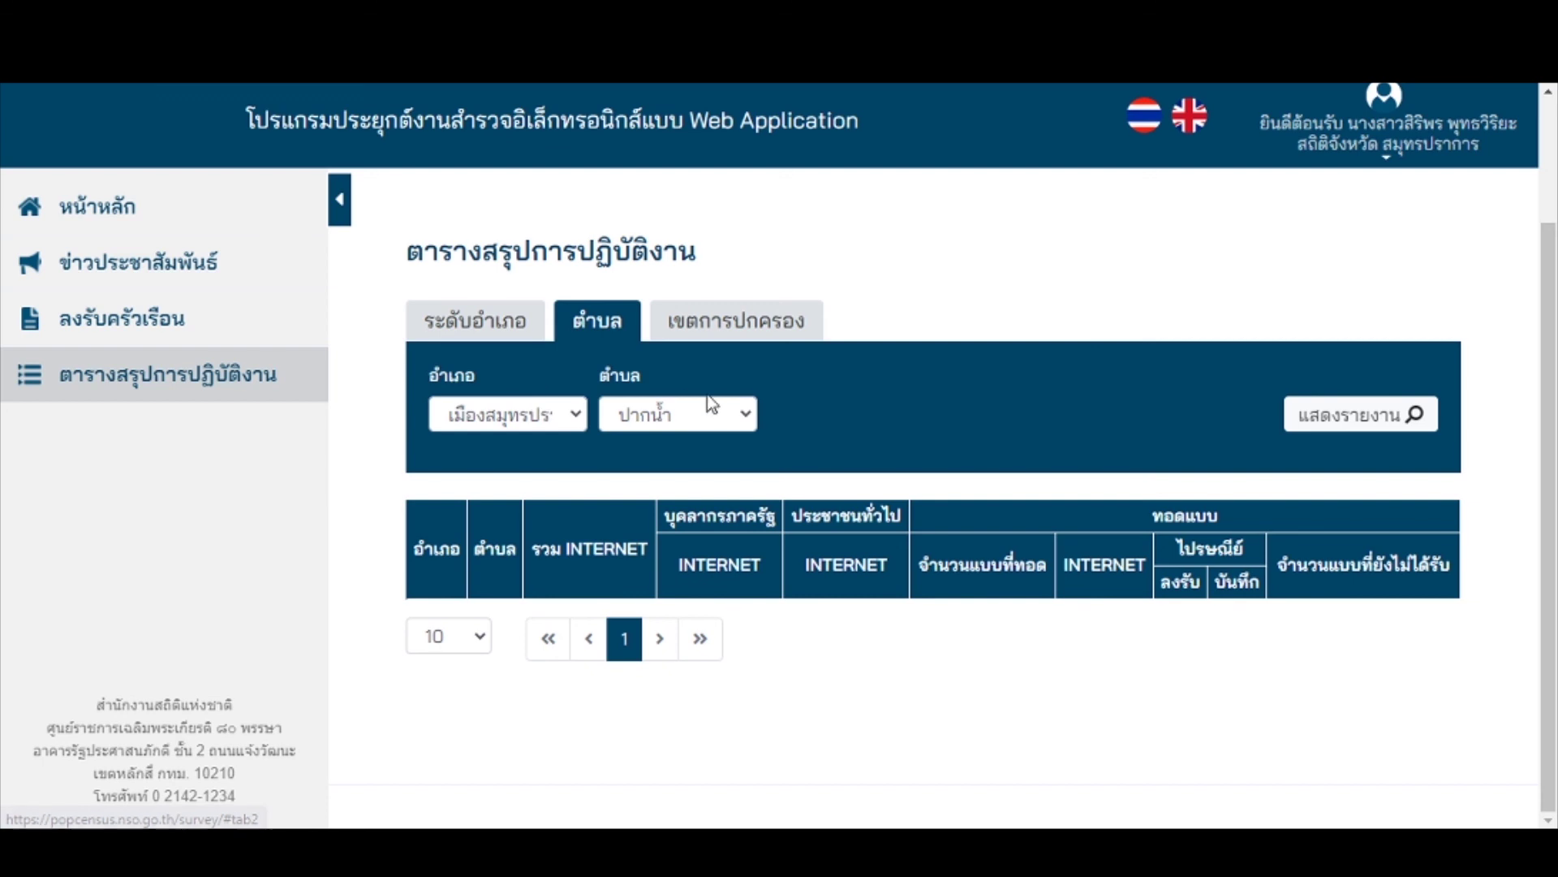
pyautogui.click(694, 415)
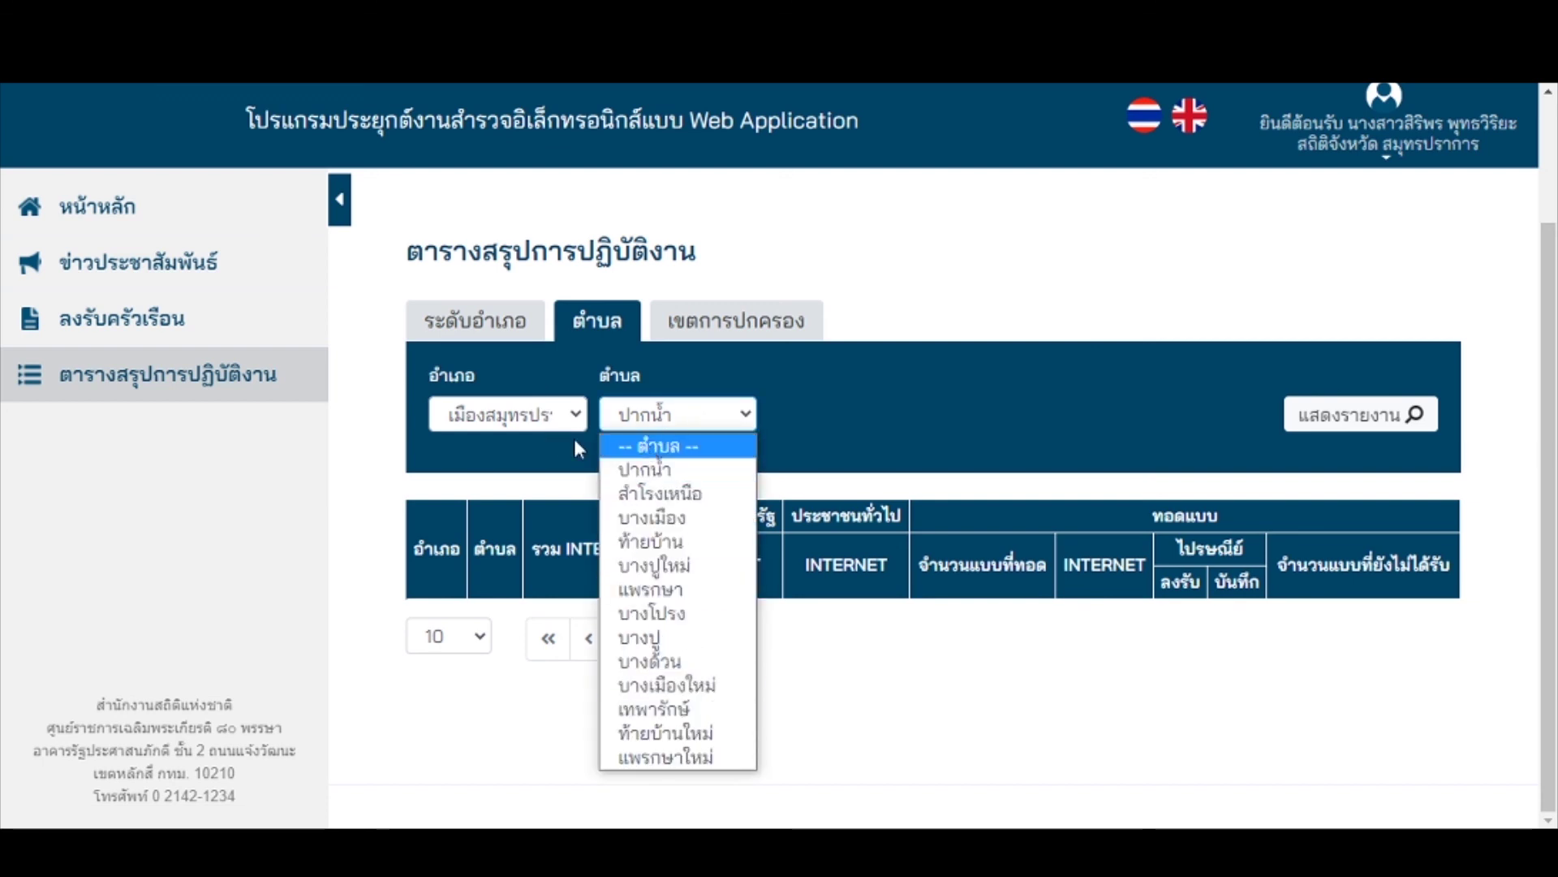
pyautogui.click(865, 408)
pyautogui.click(1370, 415)
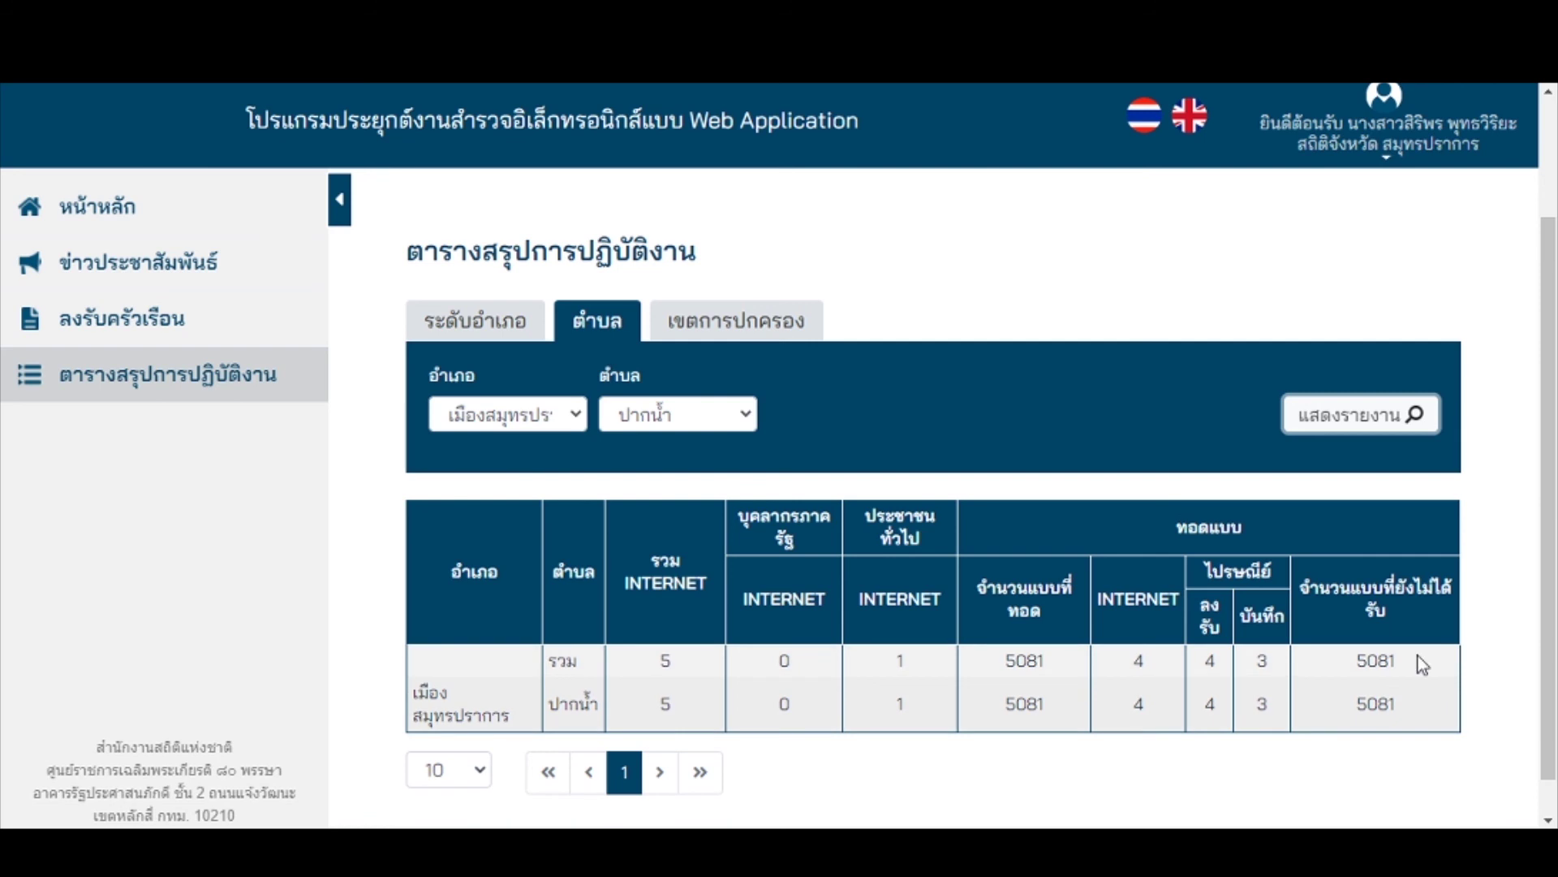
# Generate the เขตการปกครอง summary report for ปากน้ำ with area ในเขตเทศบาล and EA 0011.
pyautogui.click(752, 325)
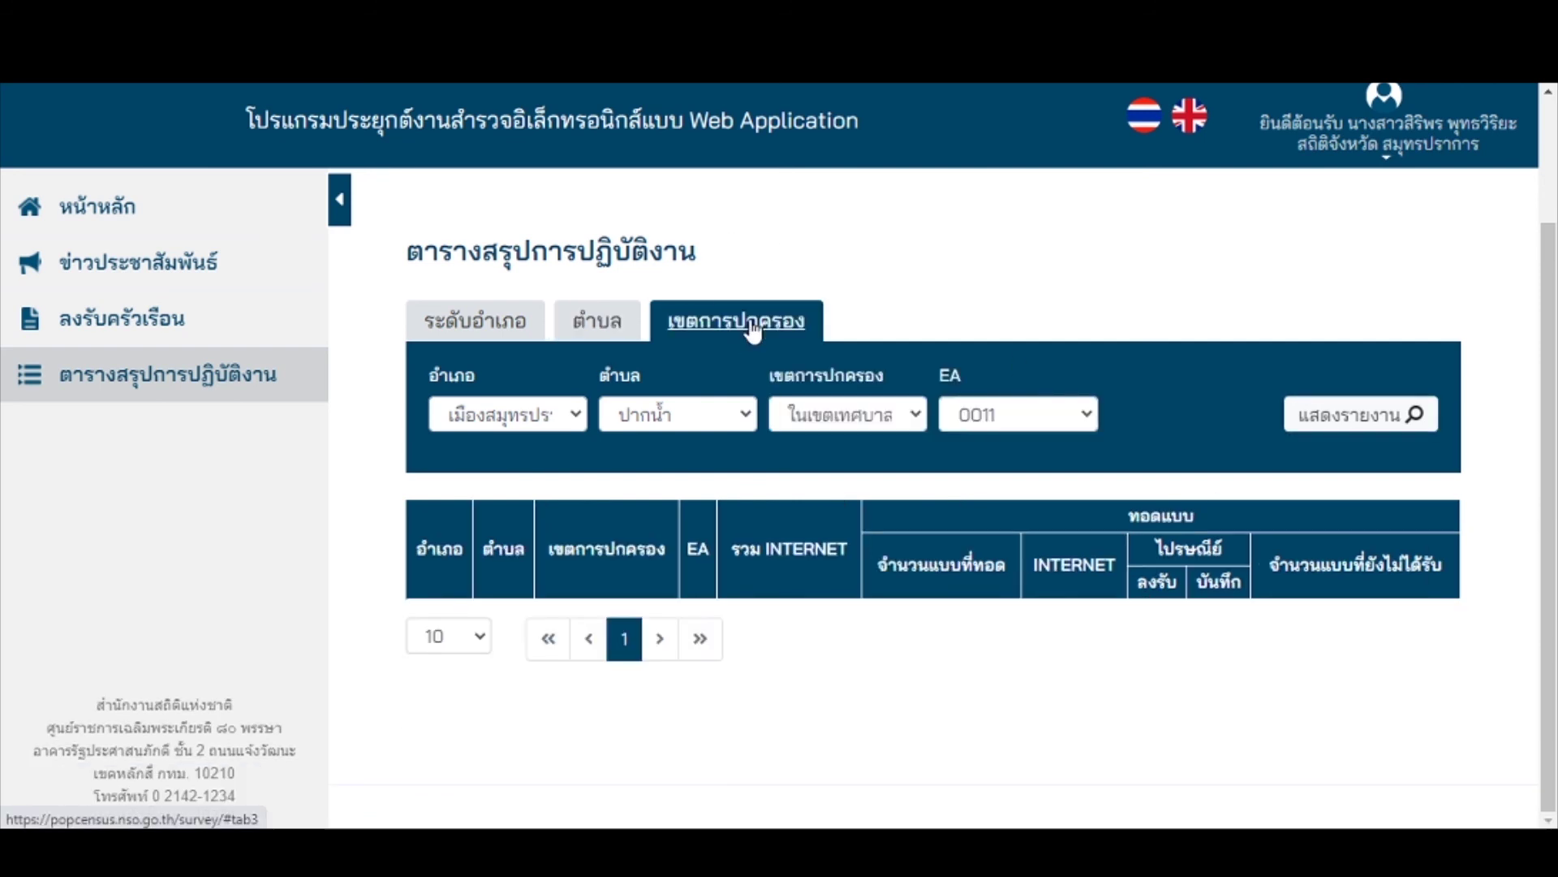
pyautogui.click(870, 412)
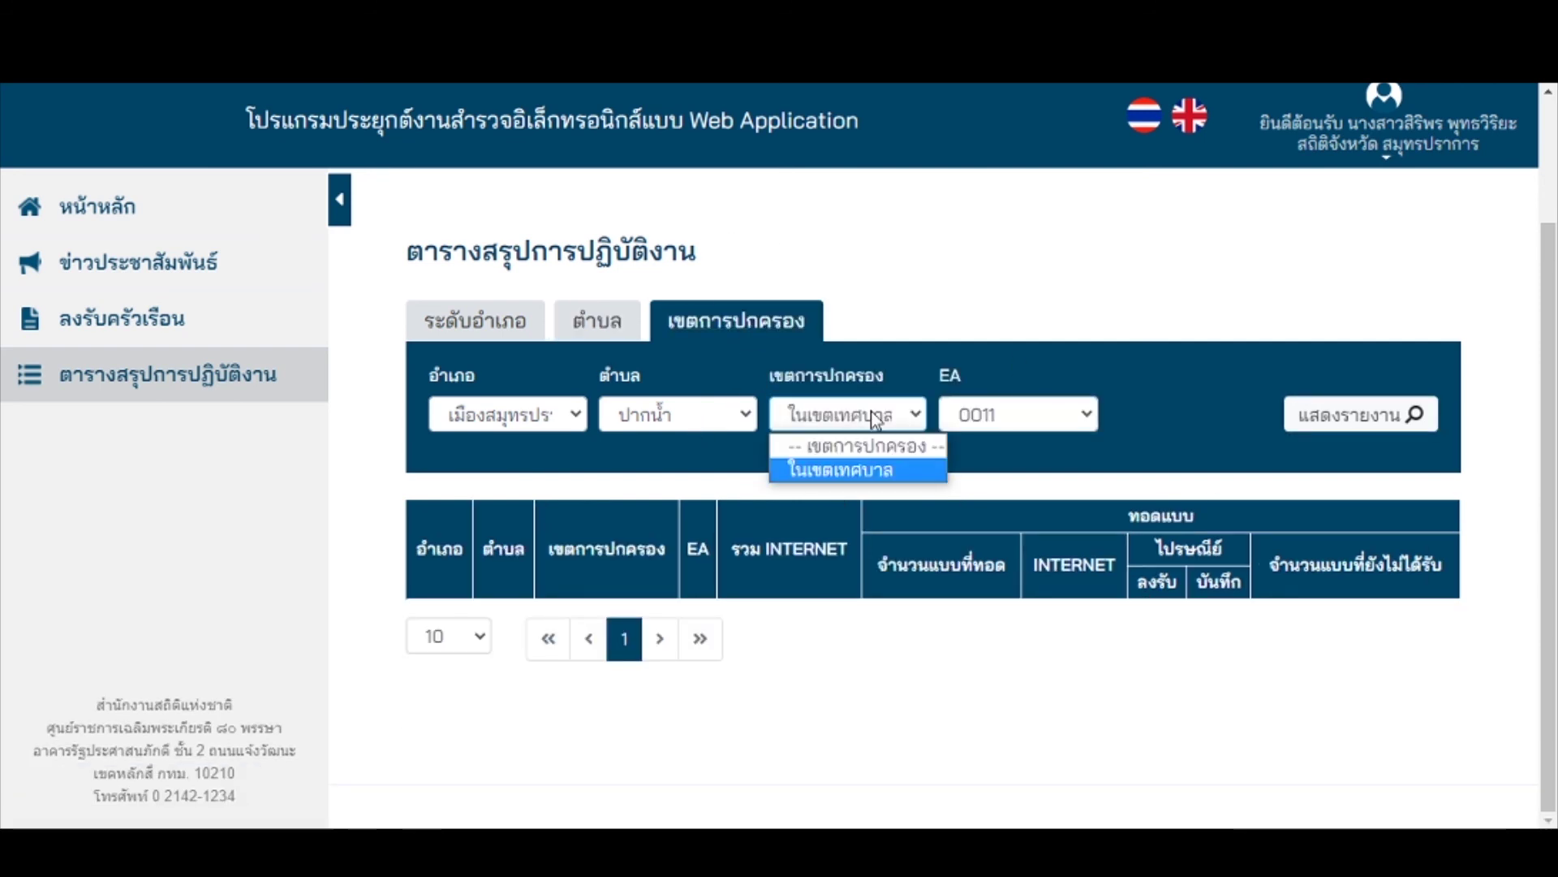
pyautogui.click(1025, 429)
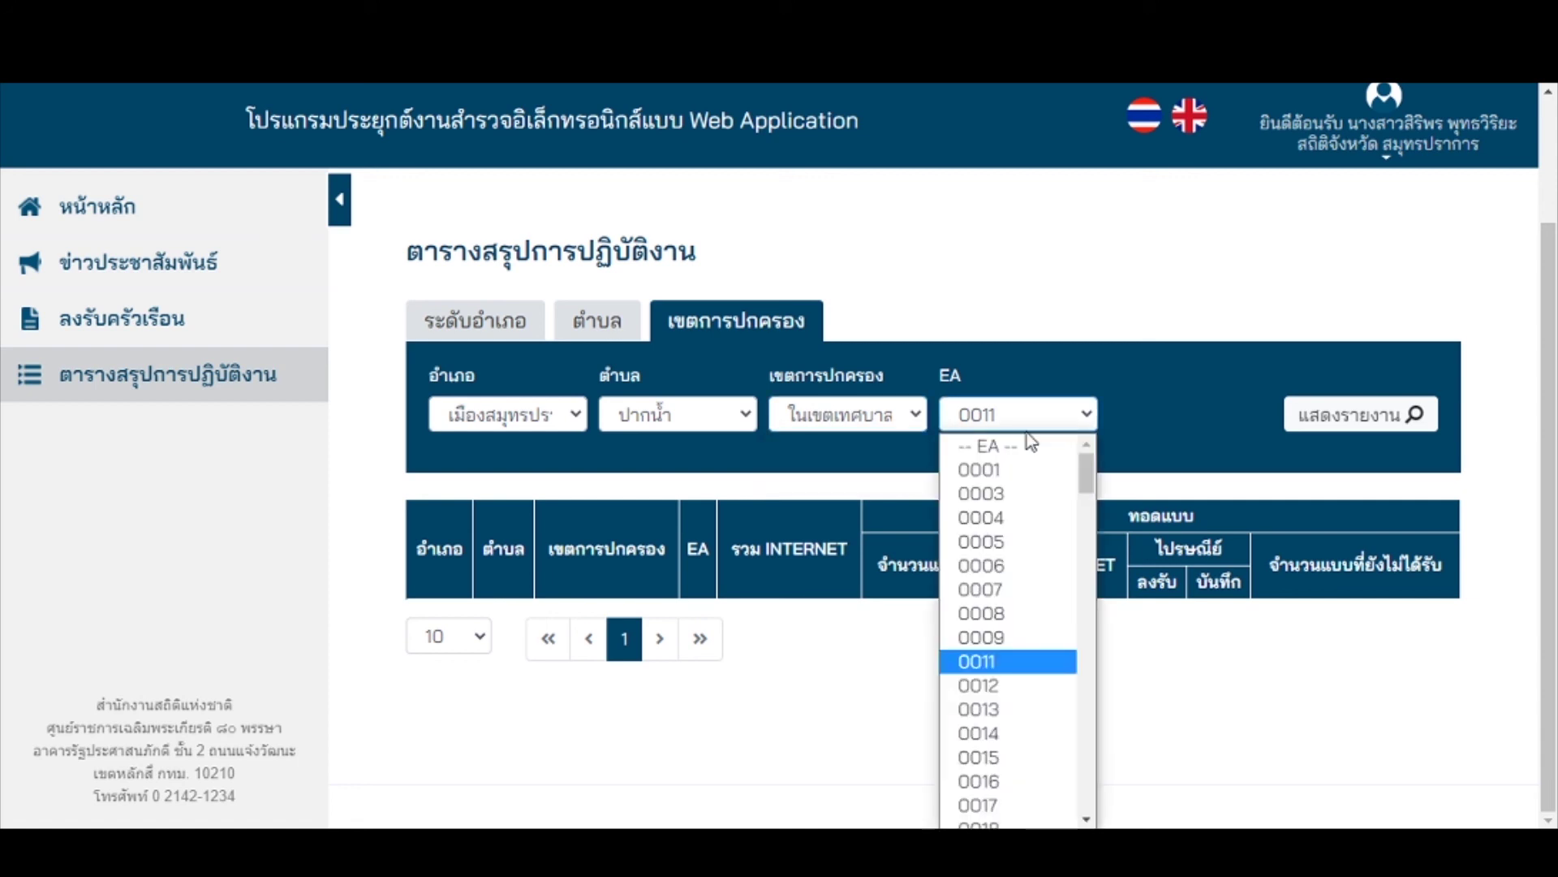
pyautogui.click(872, 422)
pyautogui.click(844, 470)
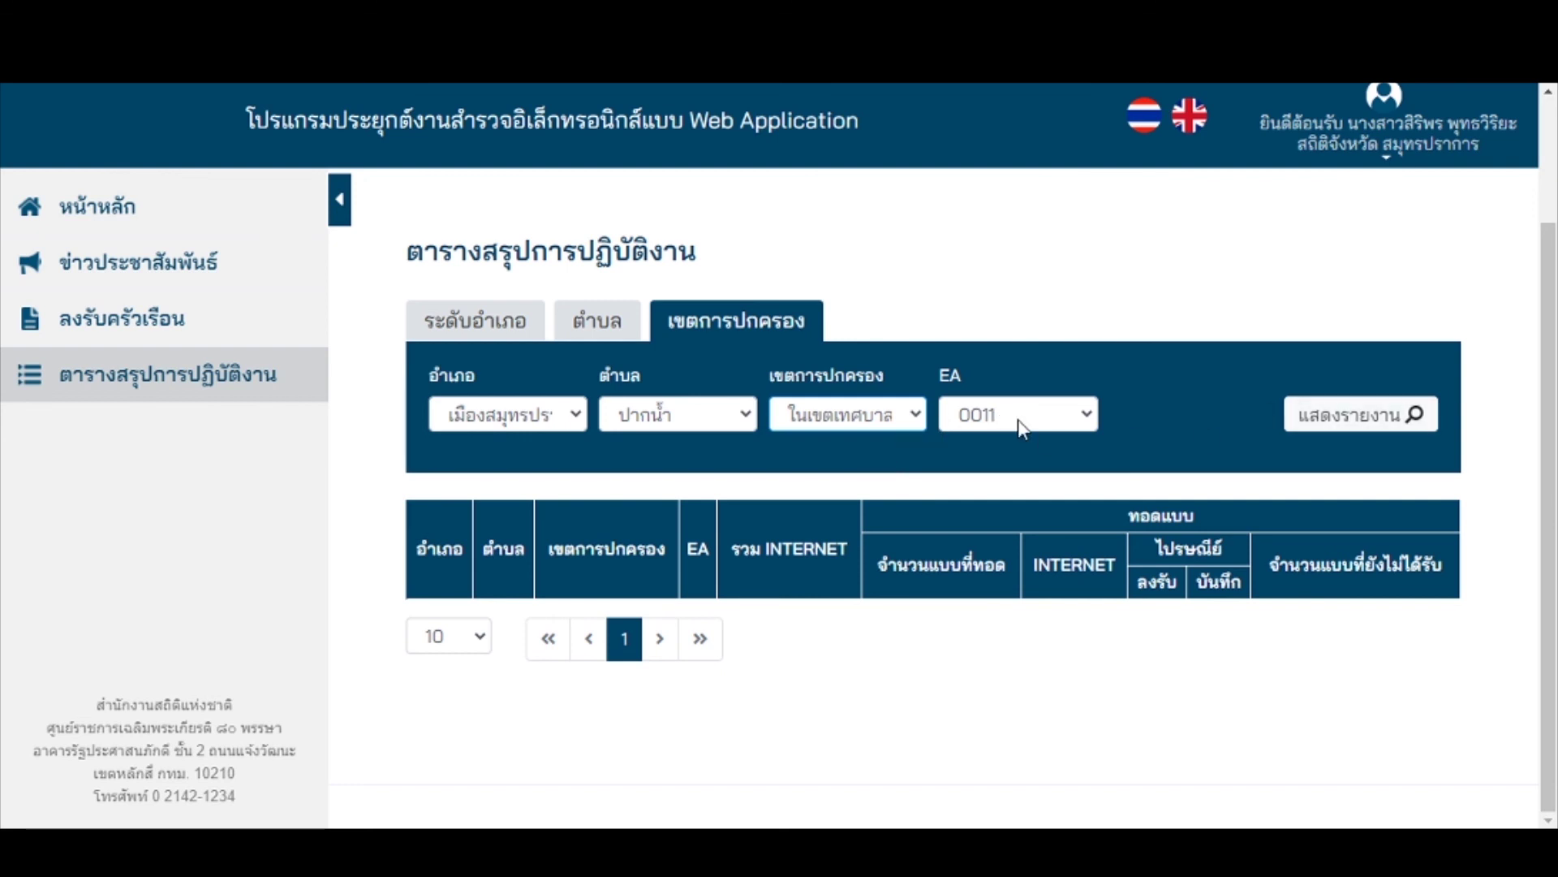
pyautogui.click(1346, 414)
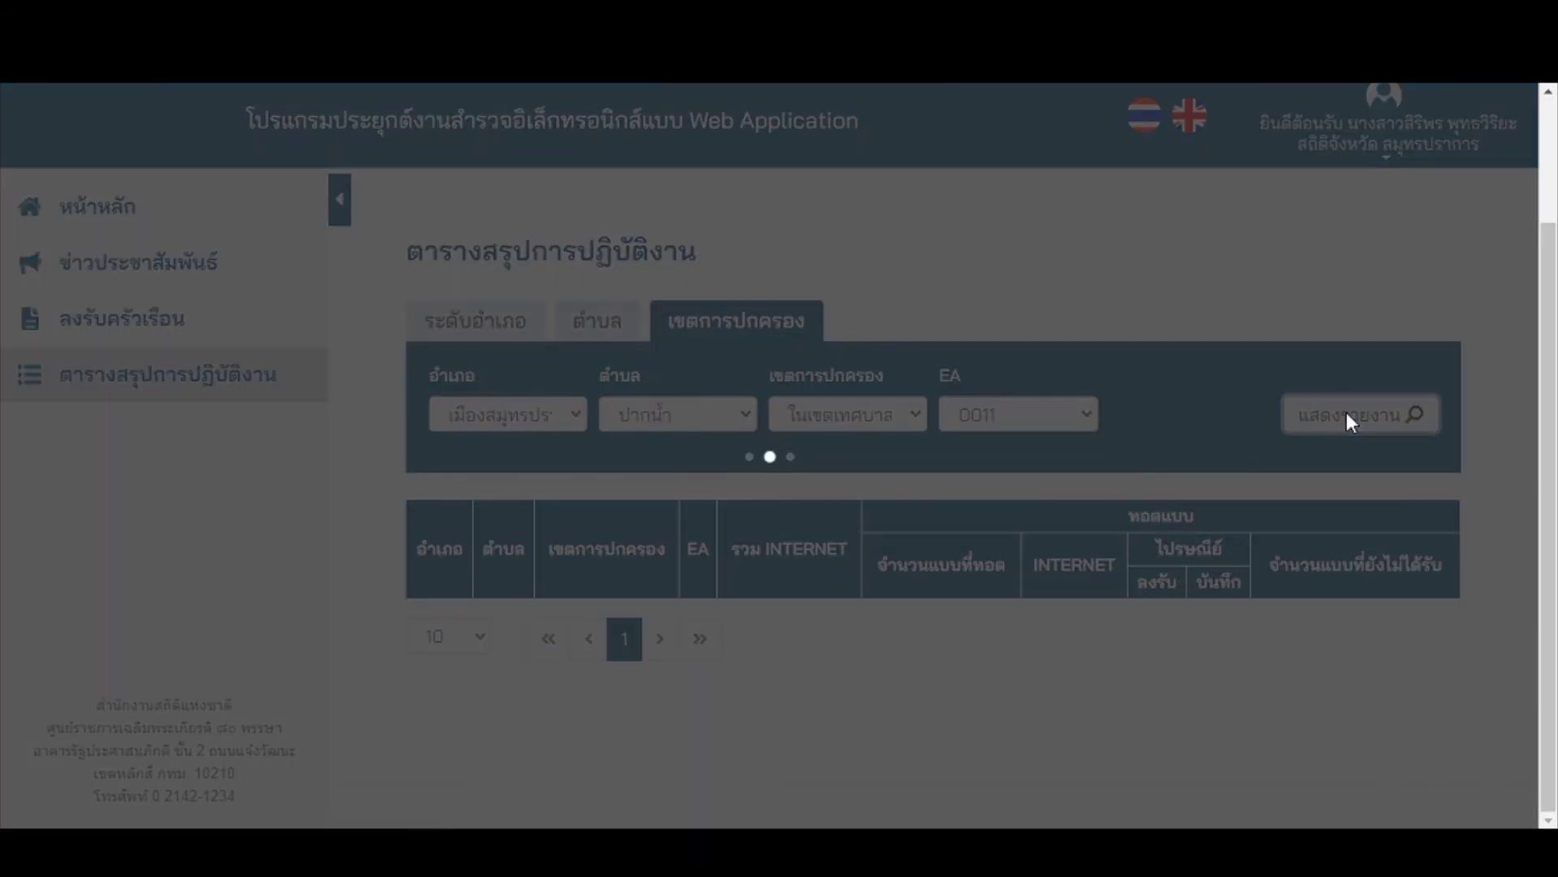